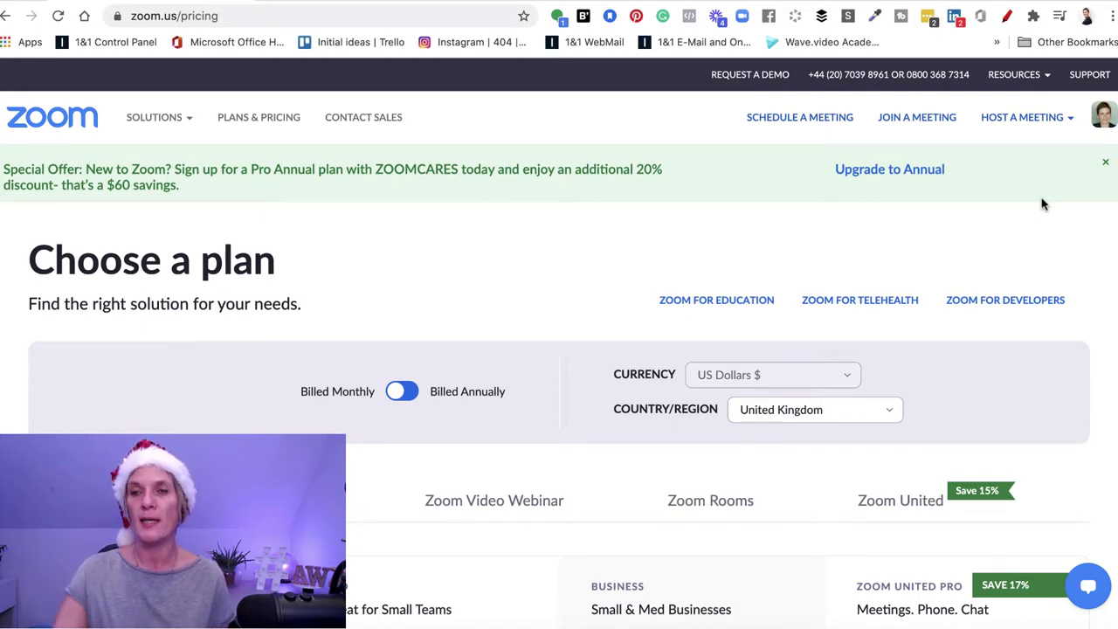
- Allow the browser to open zoom.us so the hosted meeting launches in the Zoom desktop app
{"action": "mouse_move", "coordinate": [1035, 126]}
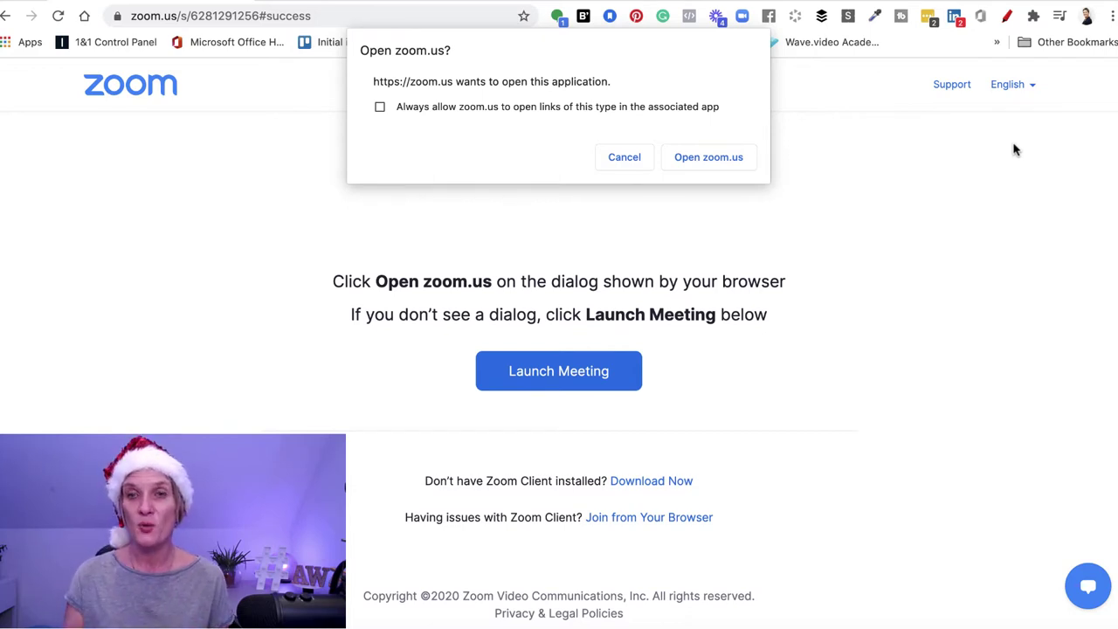
{"action": "left_click", "coordinate": [690, 162]}
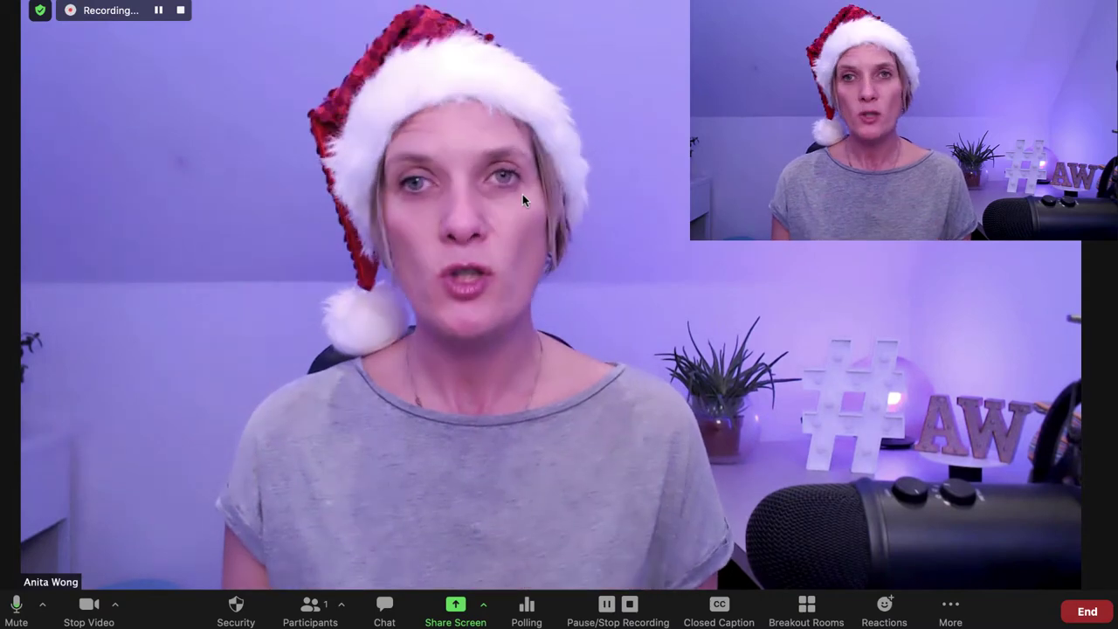
- Stop the local recording using the Recording indicator's stop button
{"action": "left_click", "coordinate": [180, 9]}
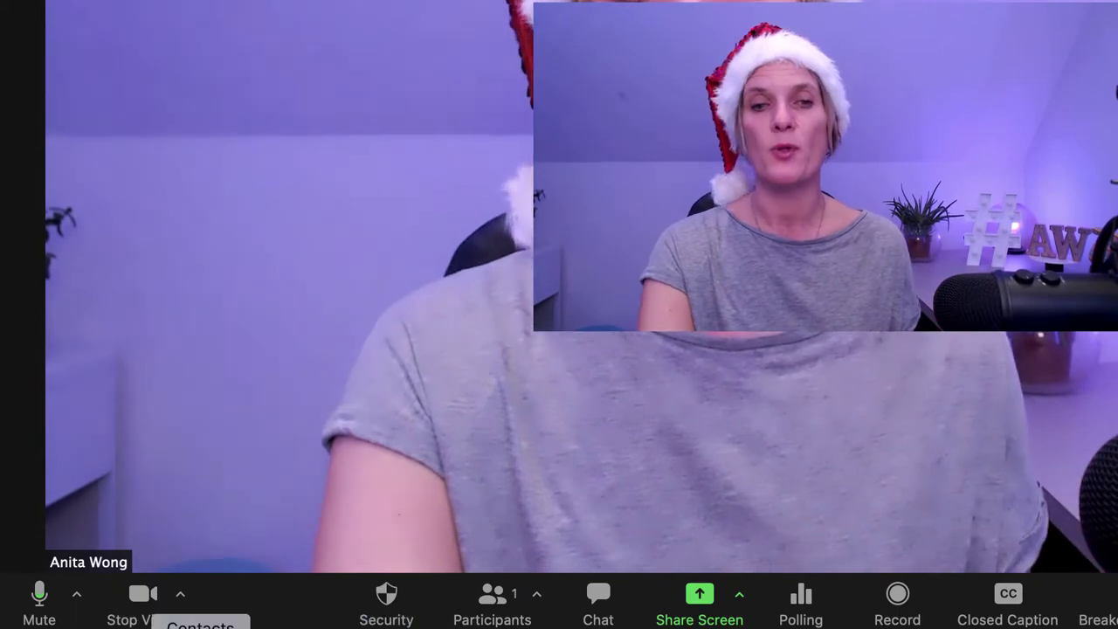
- Run Test Speaker & Microphone, confirming both the ringtone and the microphone replay
{"action": "left_click", "coordinate": [78, 600]}
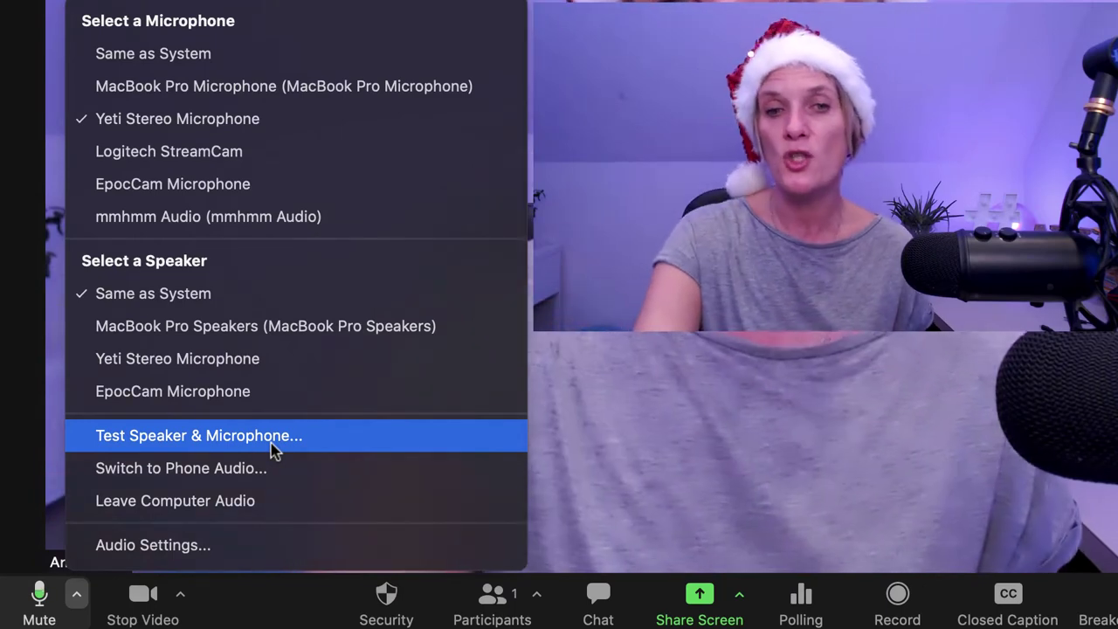
{"action": "left_click", "coordinate": [272, 437]}
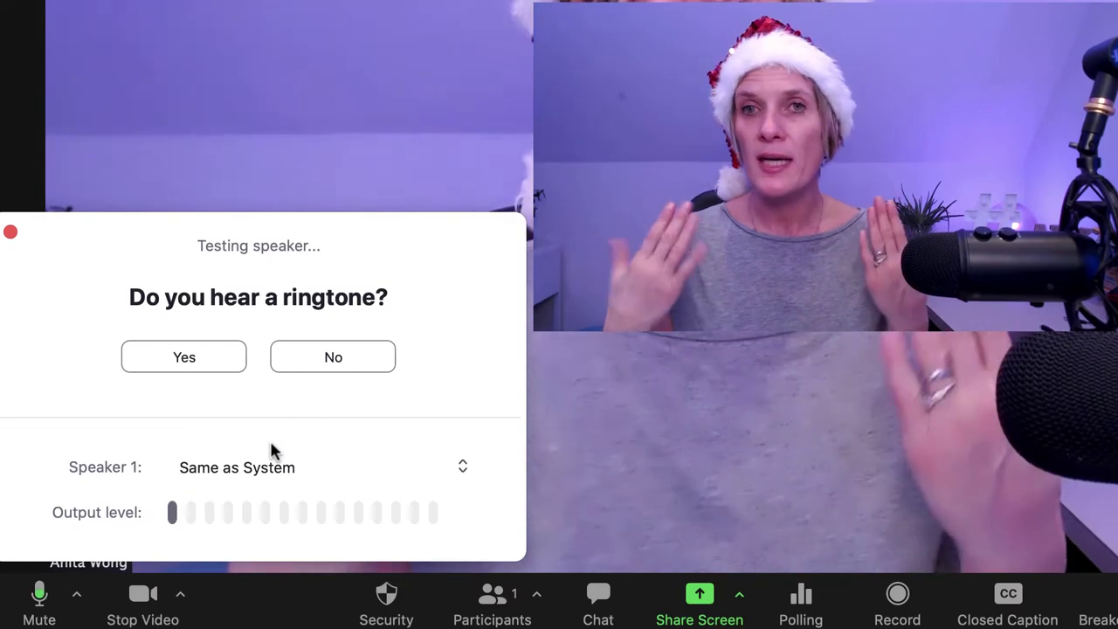
{"action": "left_click", "coordinate": [210, 362]}
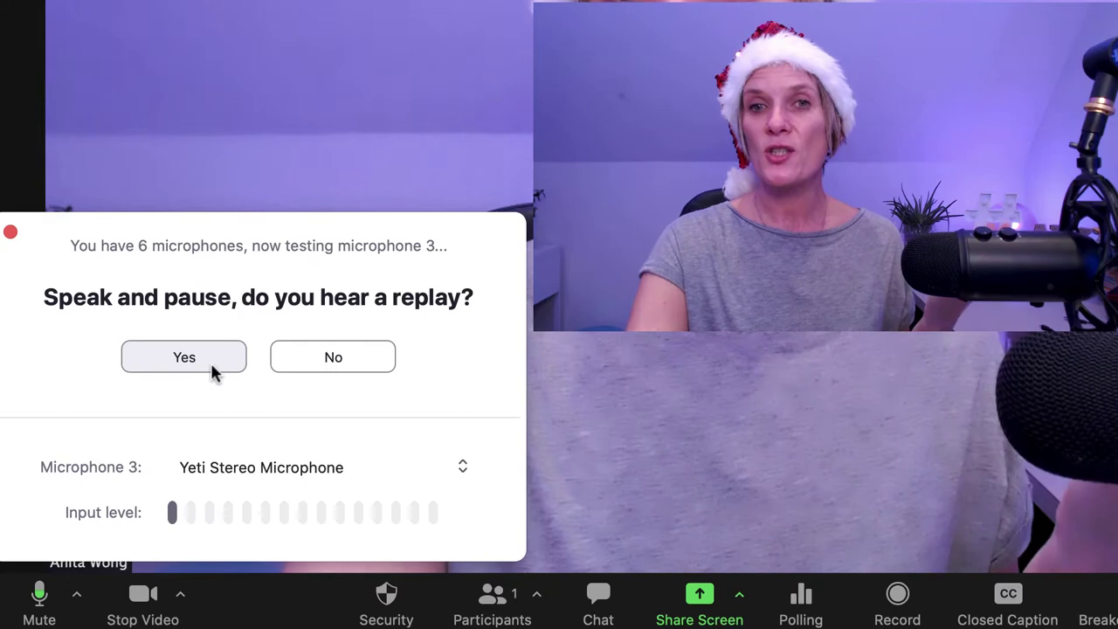
{"action": "left_click", "coordinate": [210, 362]}
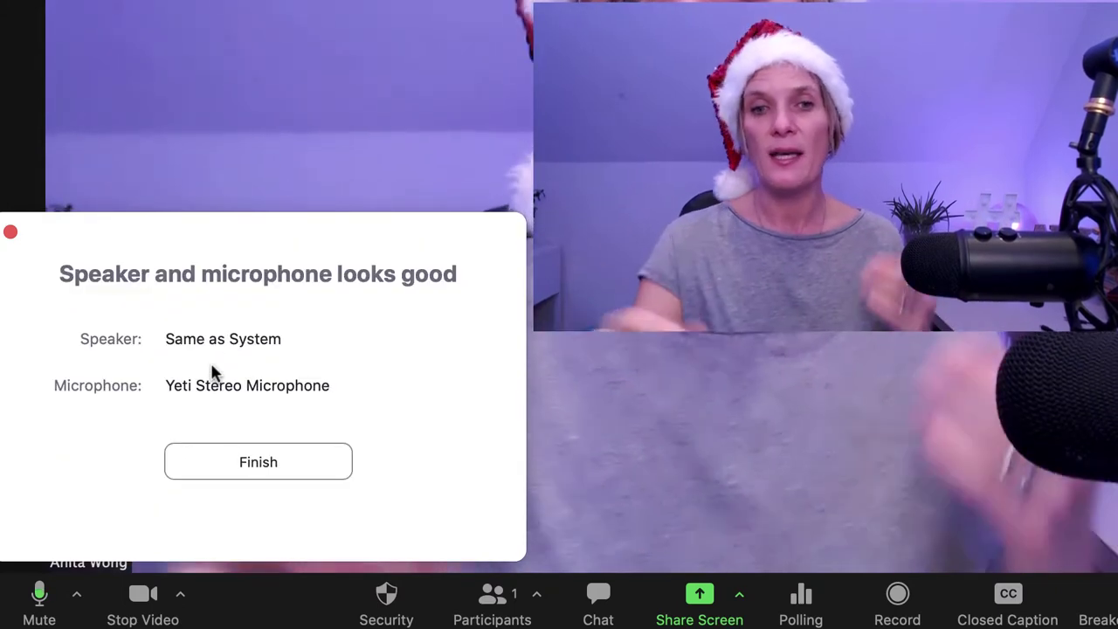
{"action": "left_click", "coordinate": [258, 464]}
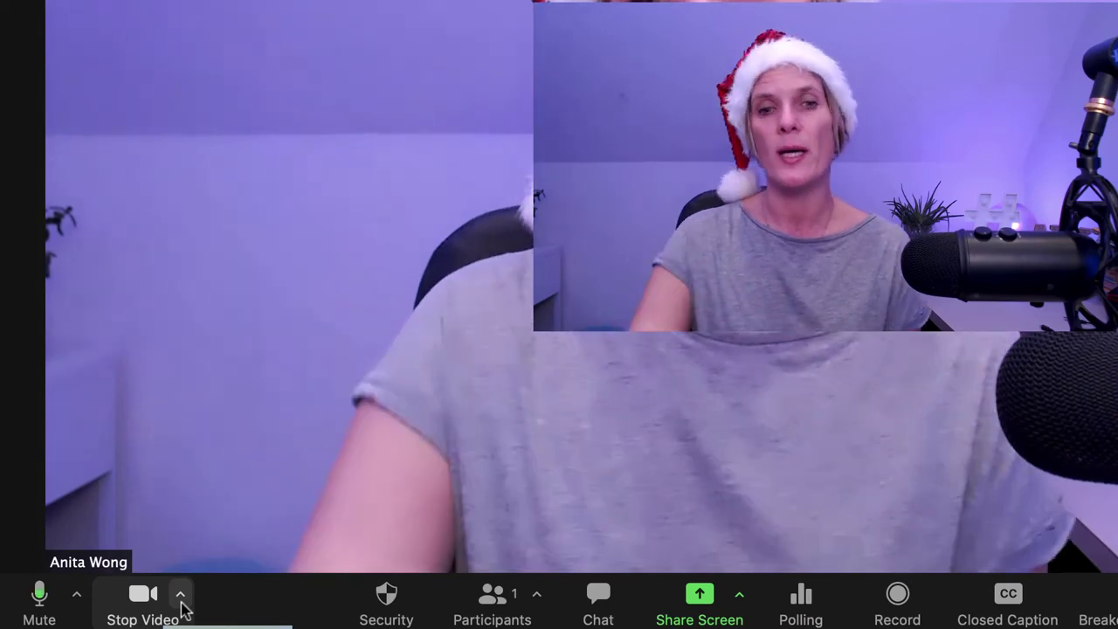
- Switch video to FaceTime HD Camera, then back to Logitech StreamCam #2
{"action": "left_click", "coordinate": [180, 597]}
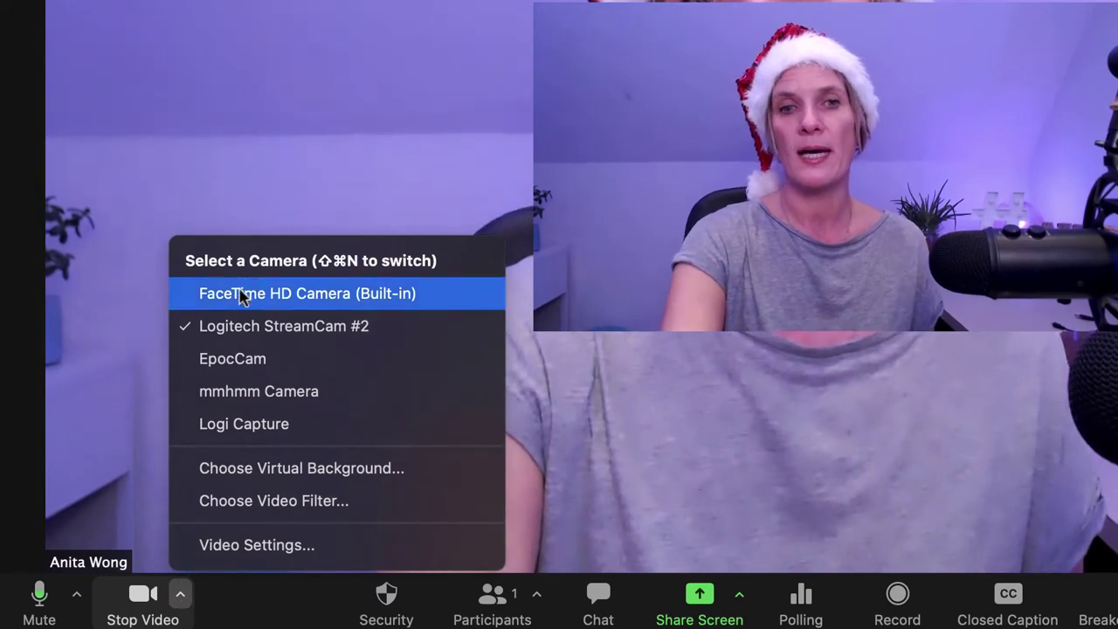
{"action": "left_click", "coordinate": [243, 296]}
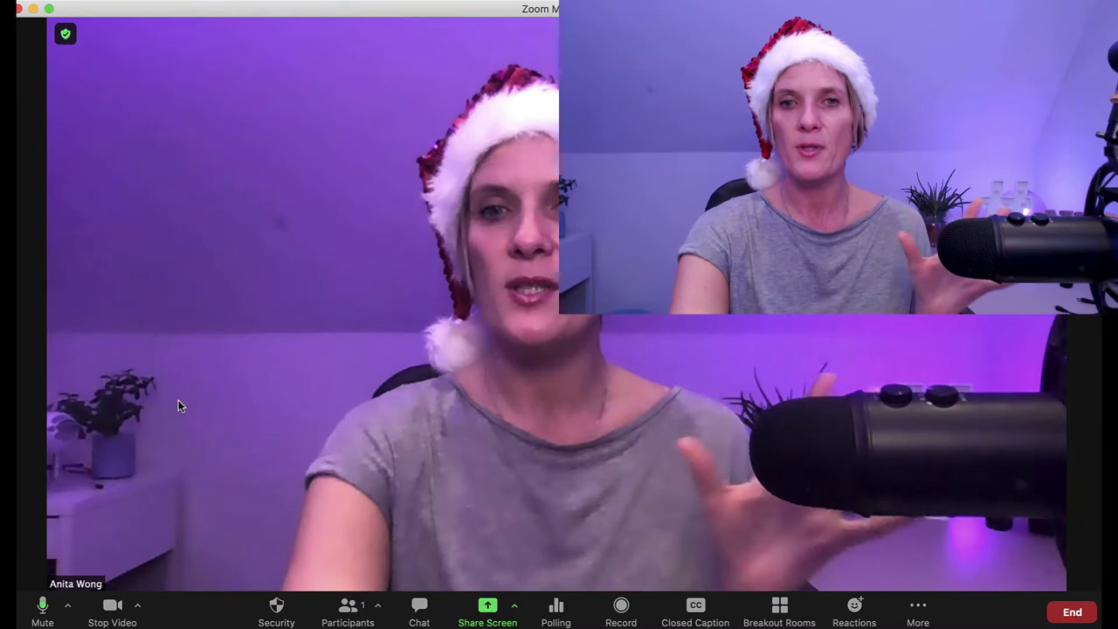
{"action": "left_click", "coordinate": [137, 605]}
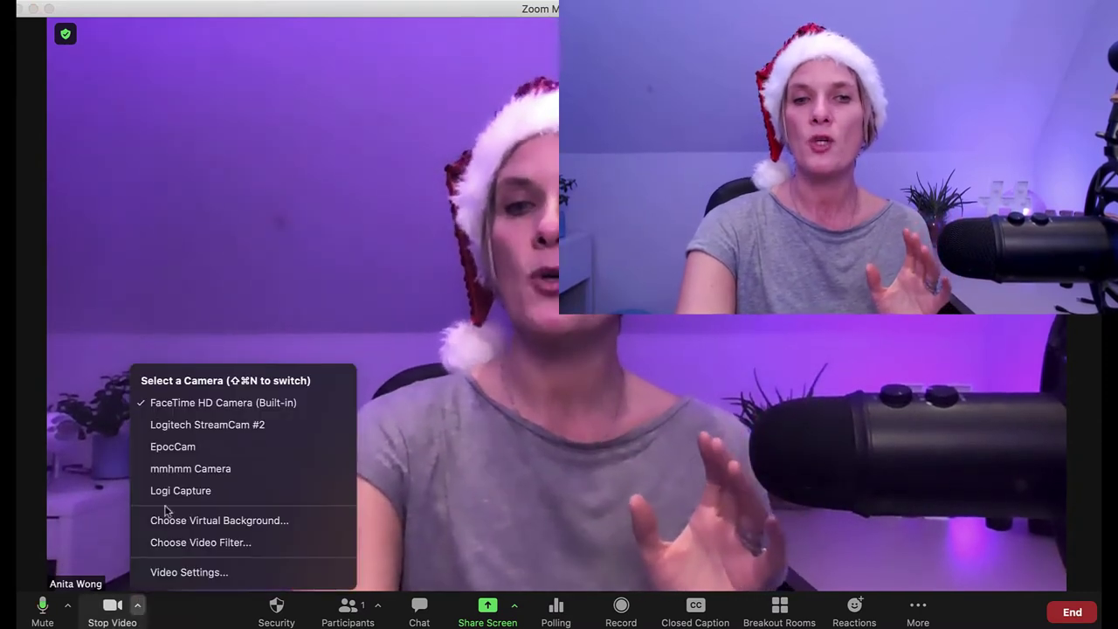
{"action": "left_click", "coordinate": [175, 427]}
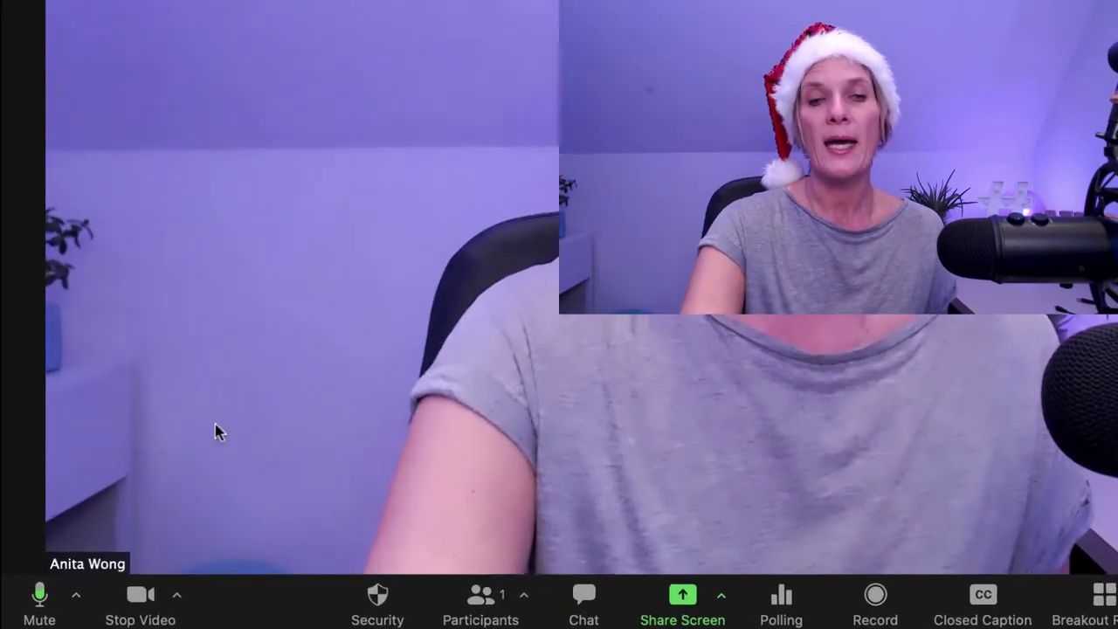
{"action": "left_click", "coordinate": [137, 605]}
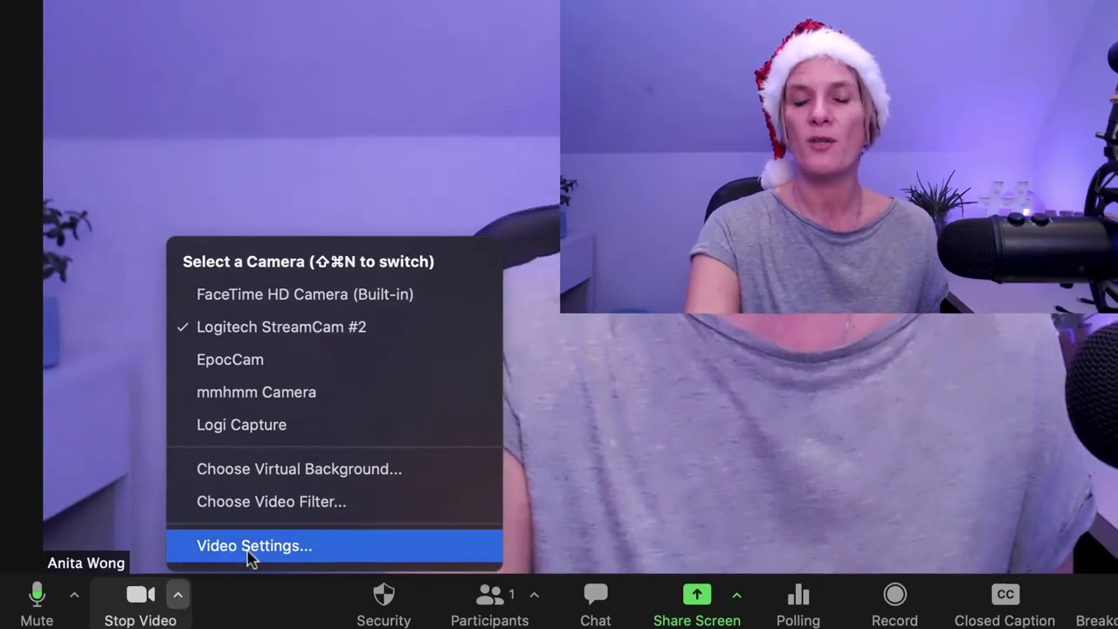
- Open Video Settings and scroll through the camera and My Video options
{"action": "left_click", "coordinate": [250, 547]}
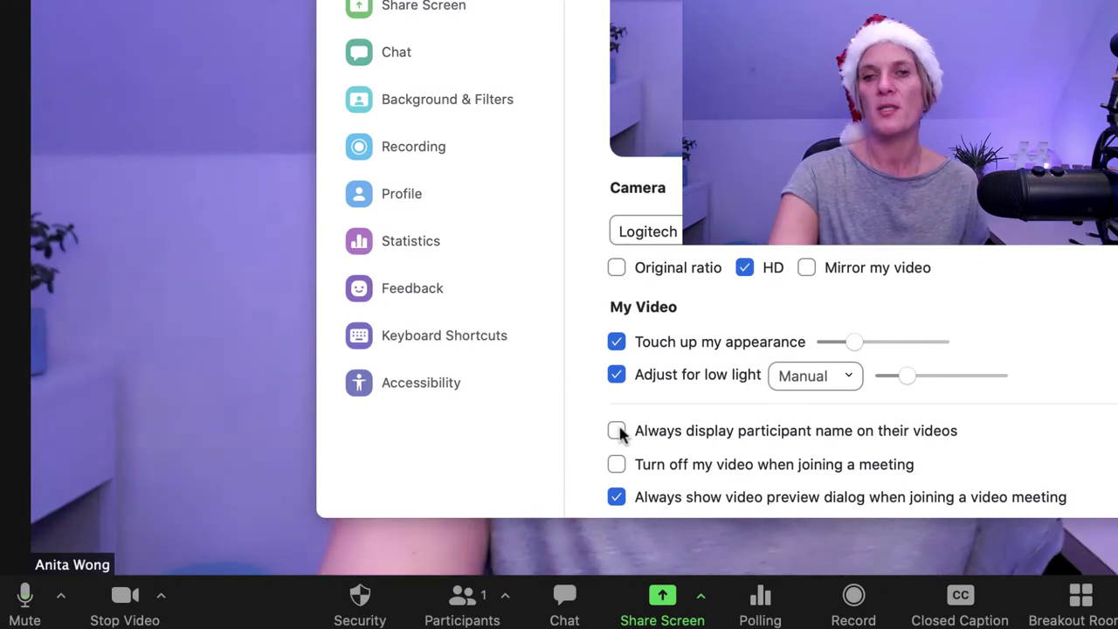
{"action": "scroll", "coordinate": [443, 487], "scroll_direction": "down", "scroll_amount": 3}
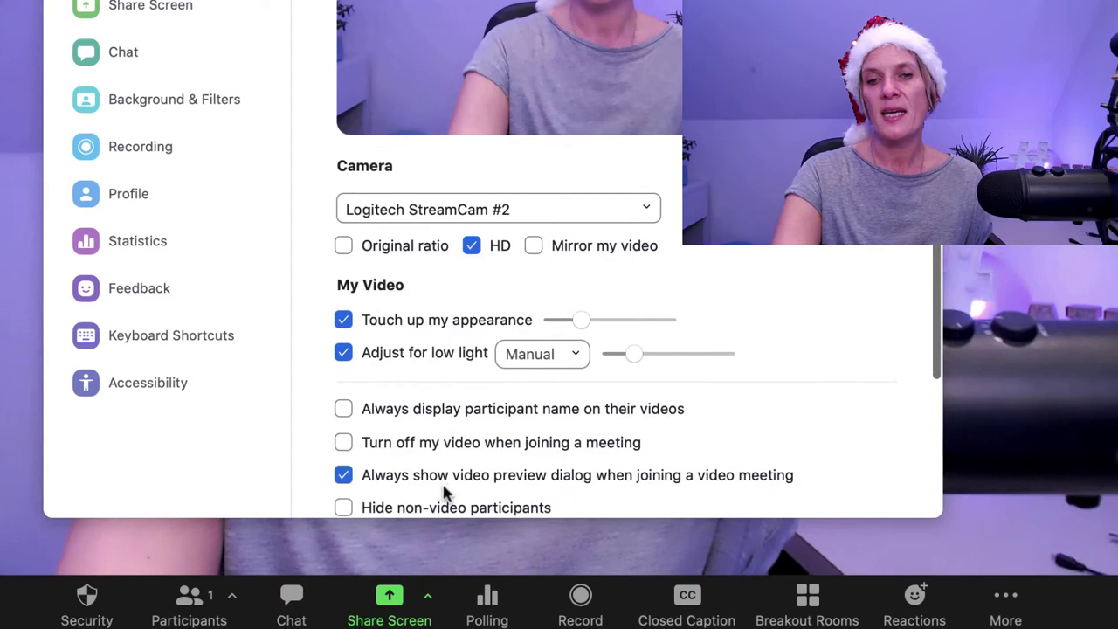
{"action": "scroll", "coordinate": [444, 492], "scroll_direction": "down", "scroll_amount": 3}
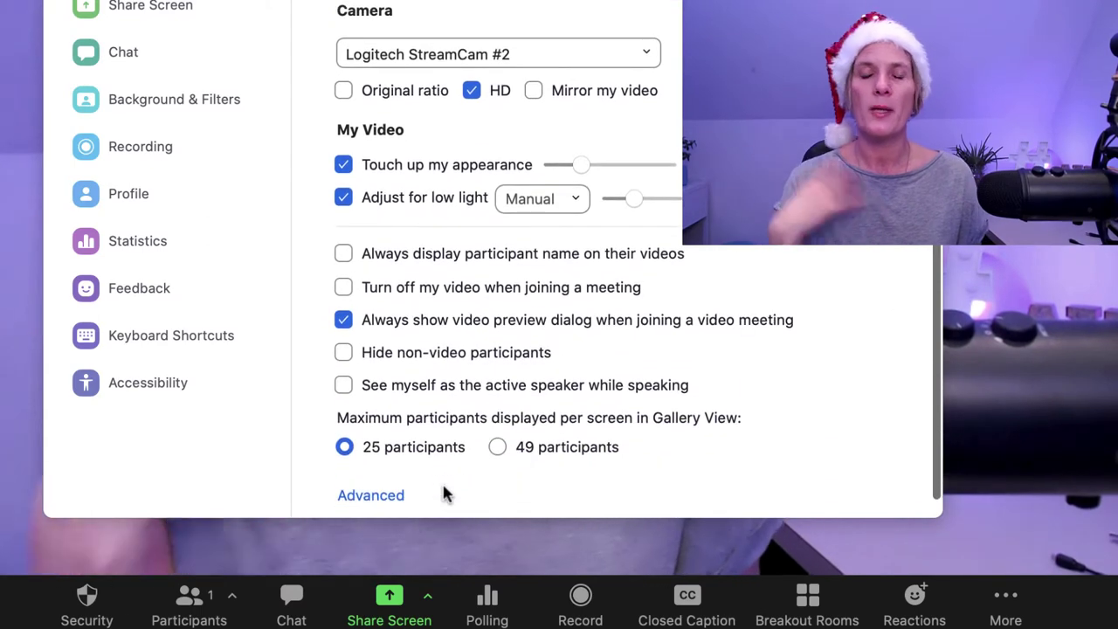
{"action": "scroll", "coordinate": [444, 494], "scroll_direction": "down", "scroll_amount": 1}
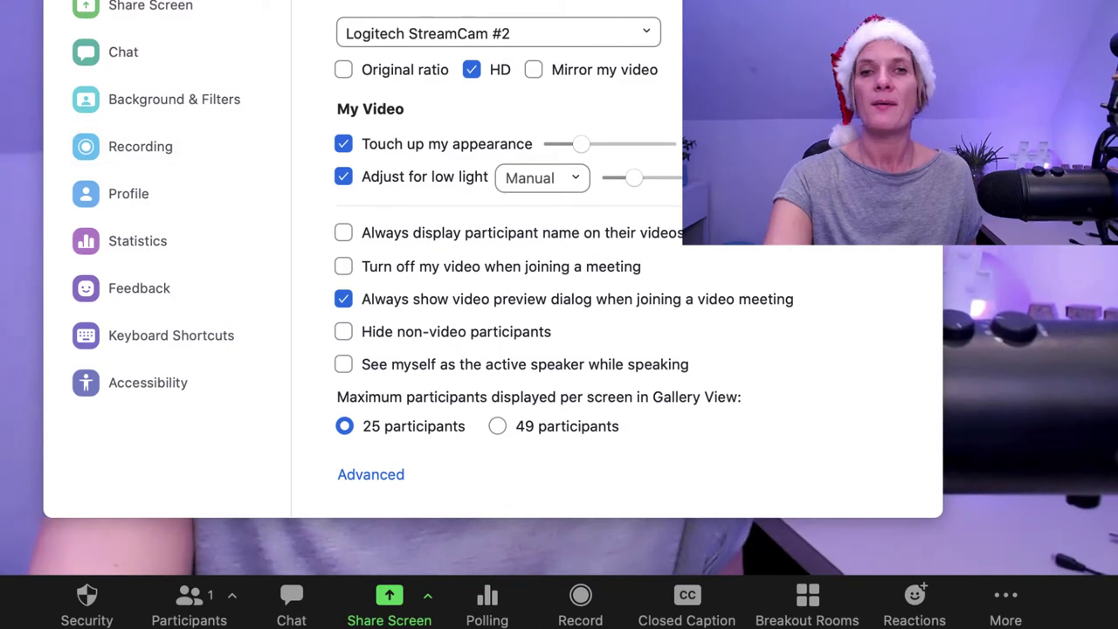
- Show the Recording page with the local storage path and remaining space
{"action": "left_click", "coordinate": [141, 148]}
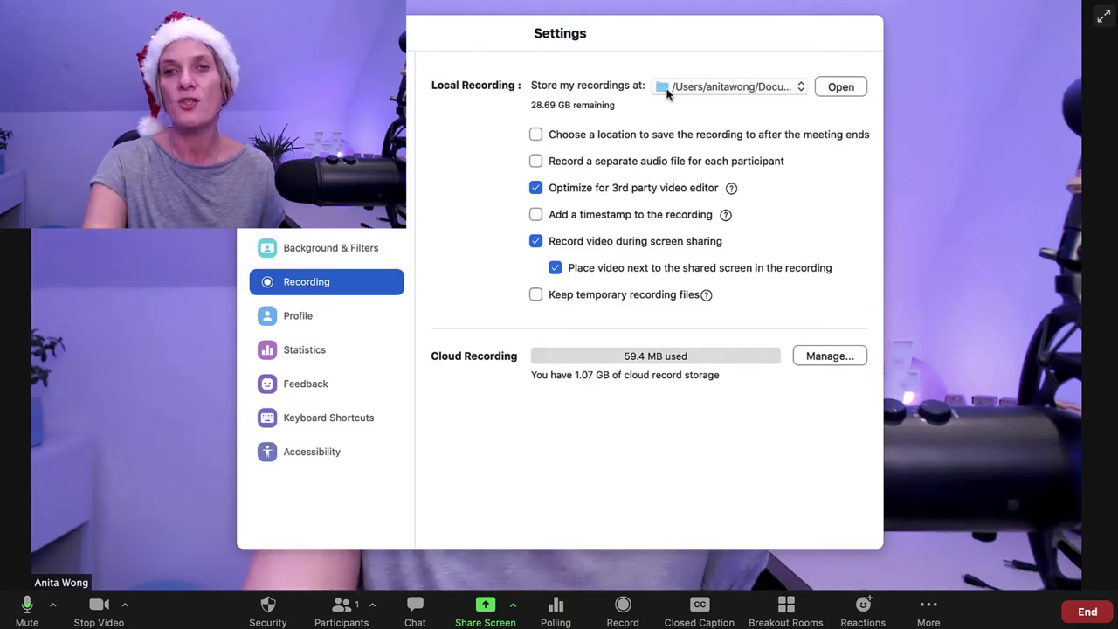
{"action": "left_click", "coordinate": [798, 88]}
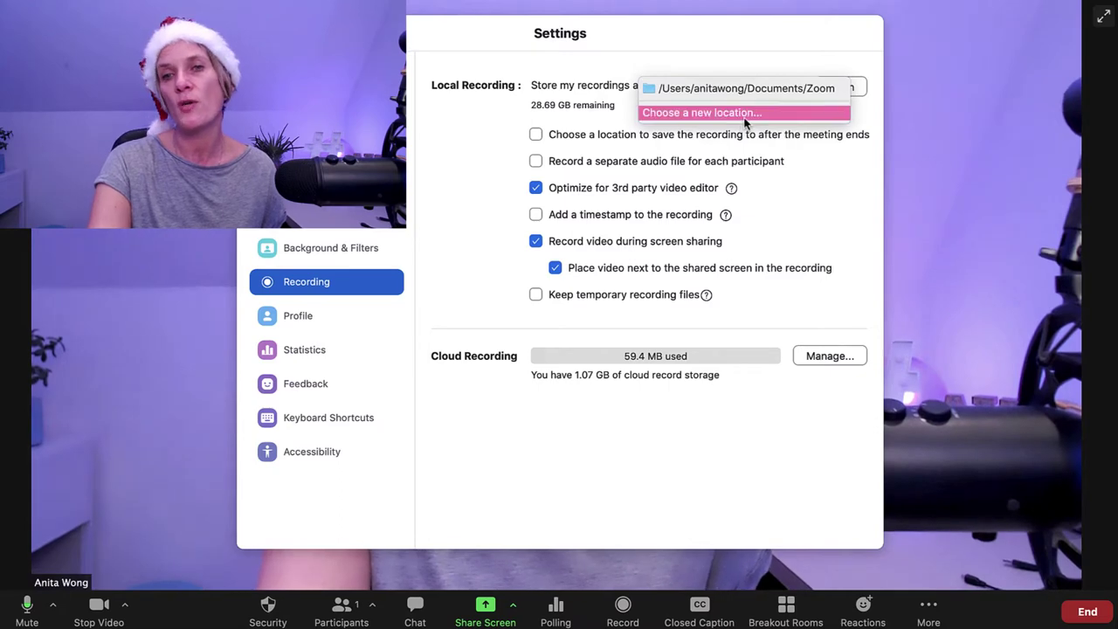
{"action": "left_click", "coordinate": [506, 131]}
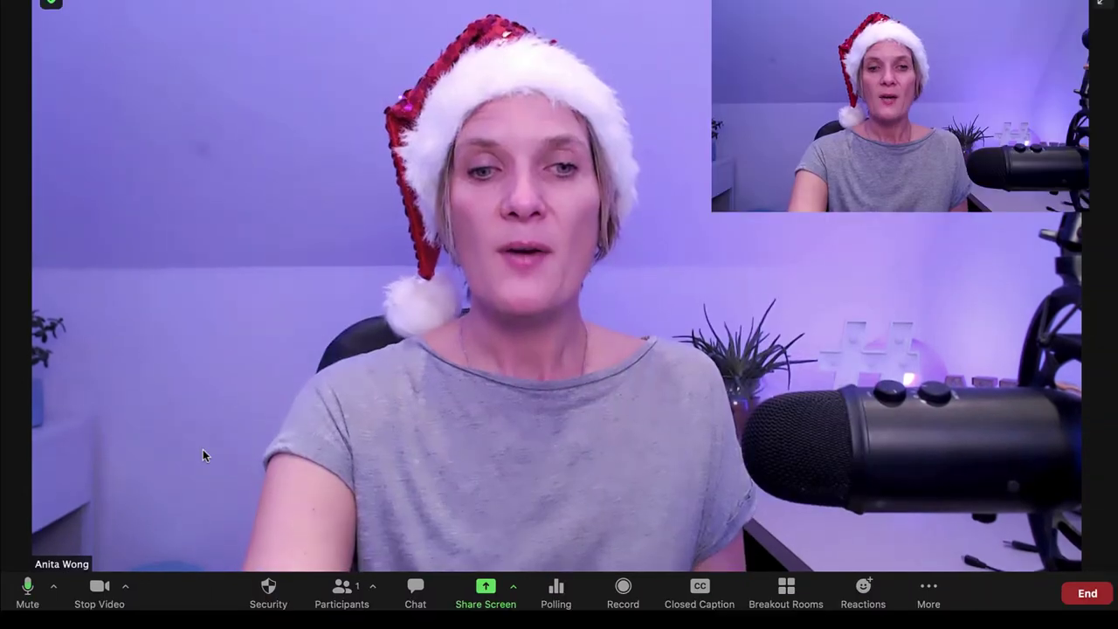
- Open the Stop Video caret menu listing virtual background and video filter choices
{"action": "left_click", "coordinate": [127, 587]}
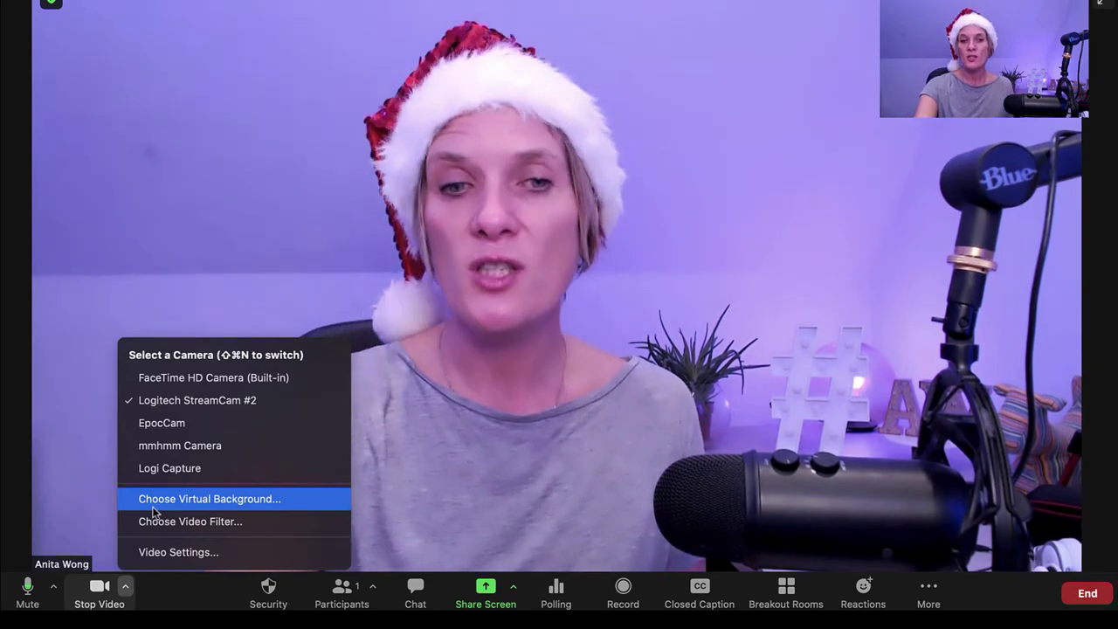
- Try the Grass, San Francisco and Earth virtual backgrounds, then set the background to None
{"action": "left_click", "coordinate": [166, 497]}
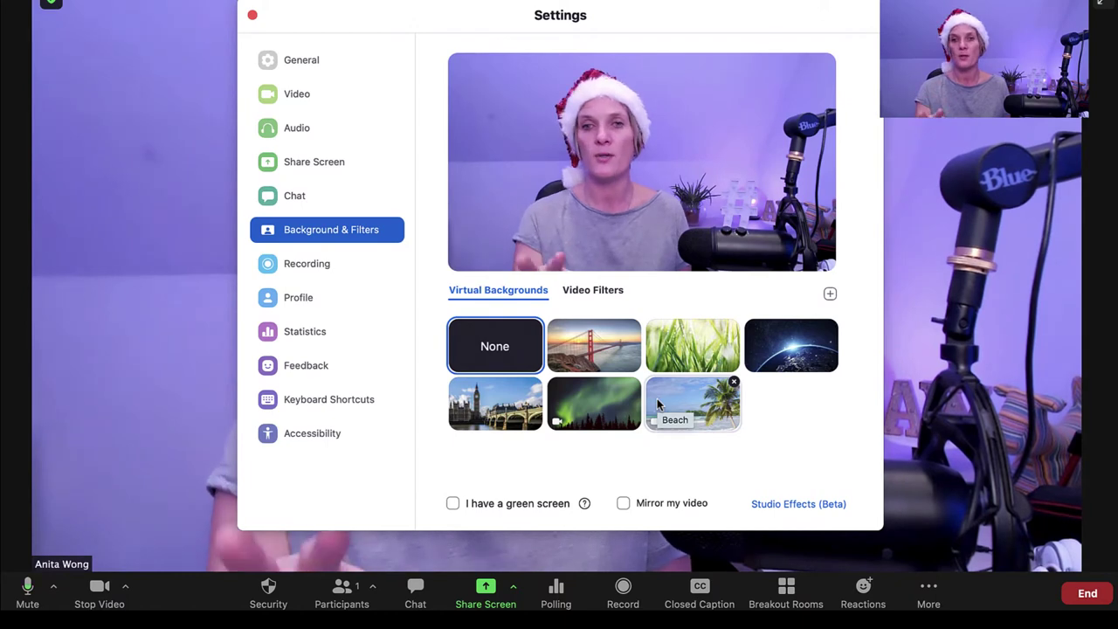
{"action": "left_click", "coordinate": [706, 353]}
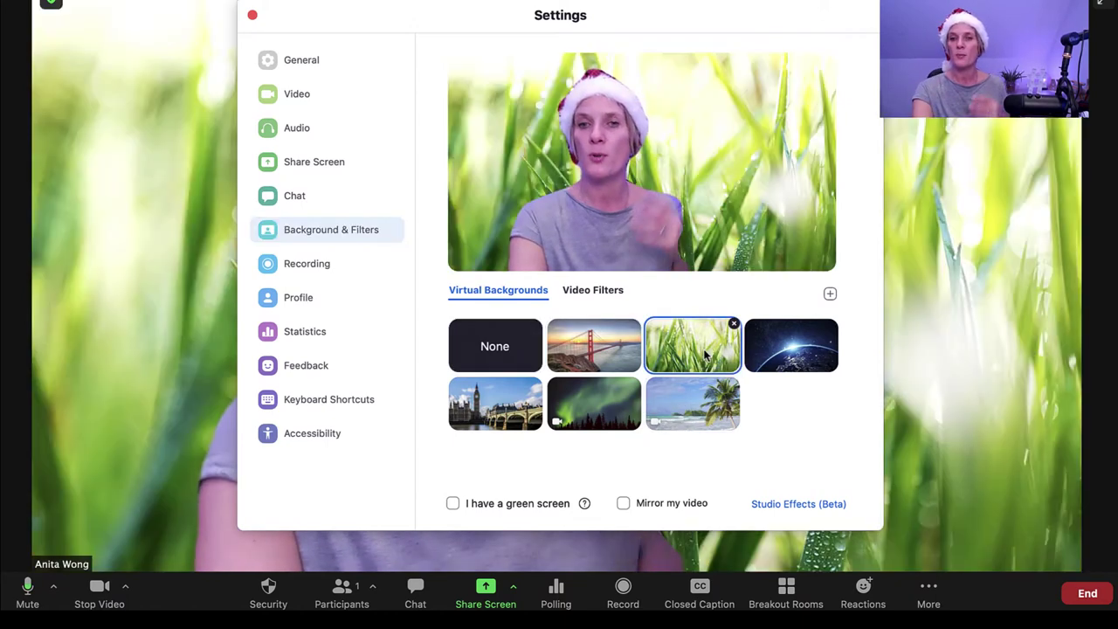
{"action": "left_click", "coordinate": [572, 365]}
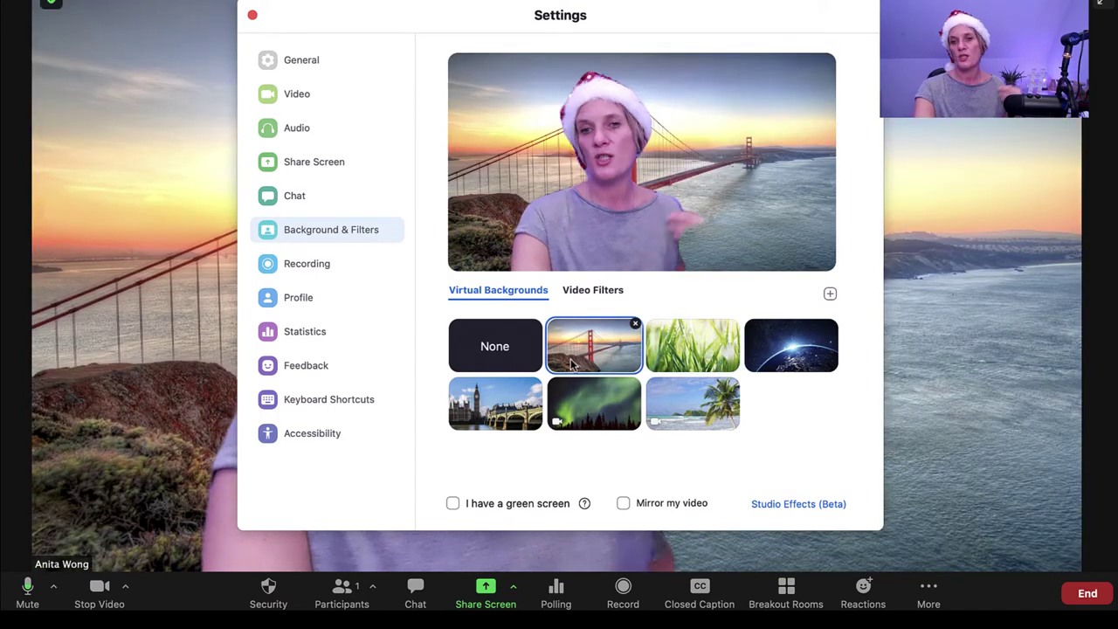
{"action": "left_click", "coordinate": [783, 367]}
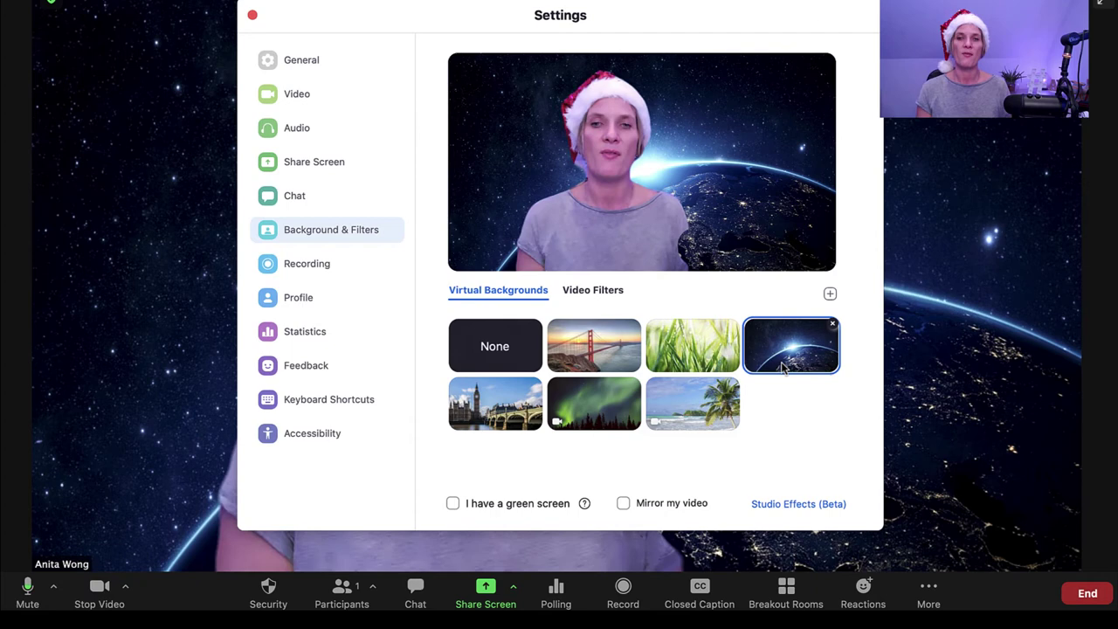
{"action": "left_click", "coordinate": [508, 352]}
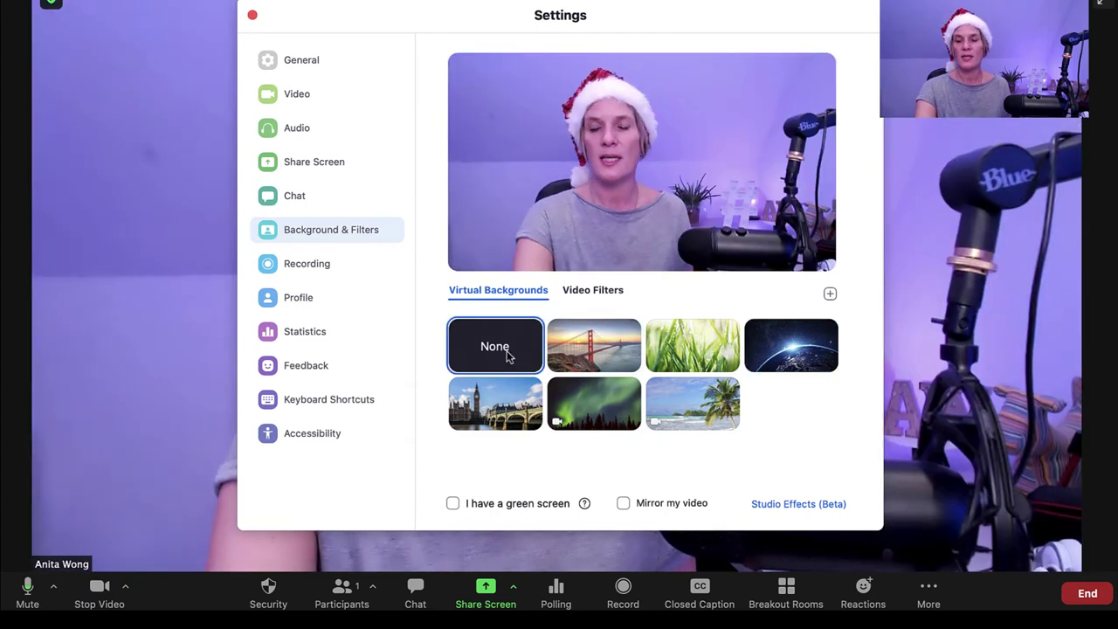
- Try the sprout, cap, face mask and Prancer reindeer filters, then set the filter to None
{"action": "left_click", "coordinate": [588, 295]}
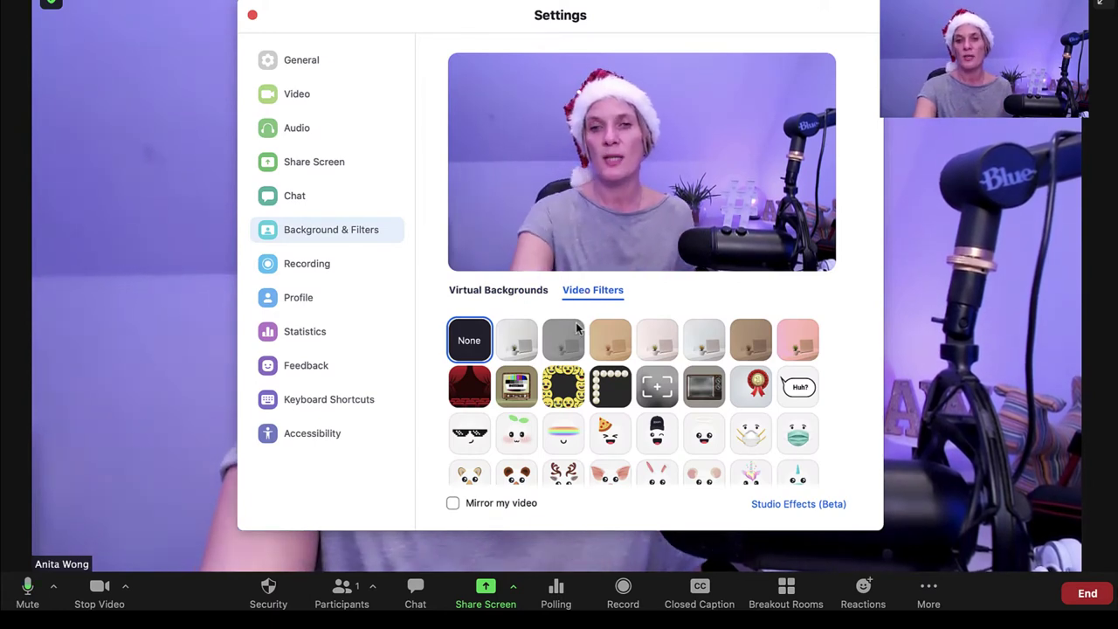
{"action": "left_click", "coordinate": [517, 439]}
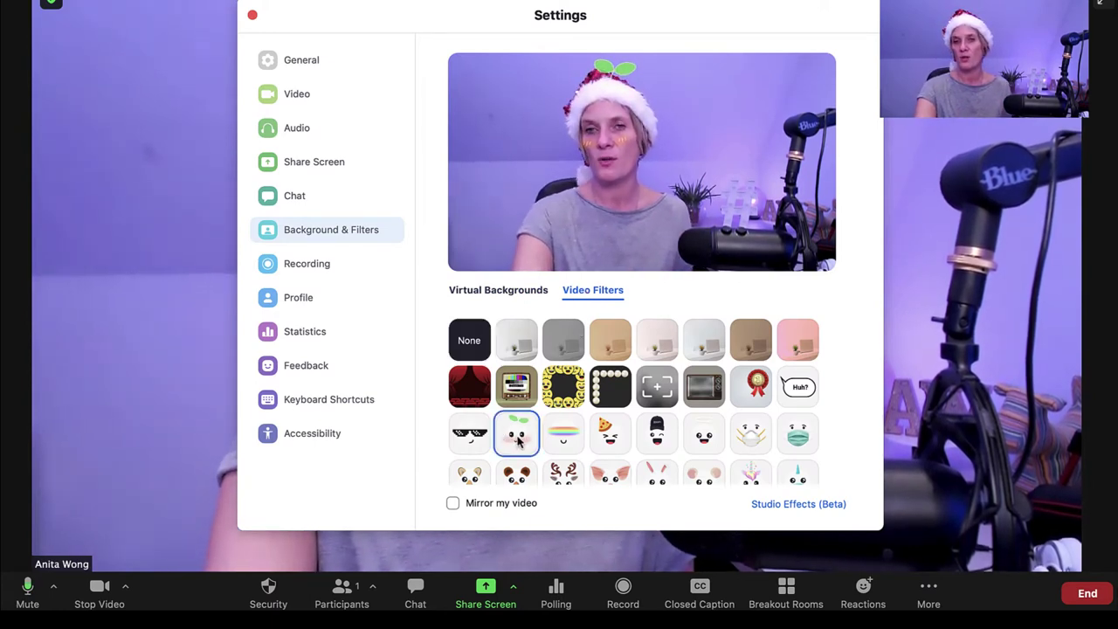
{"action": "left_click", "coordinate": [658, 438]}
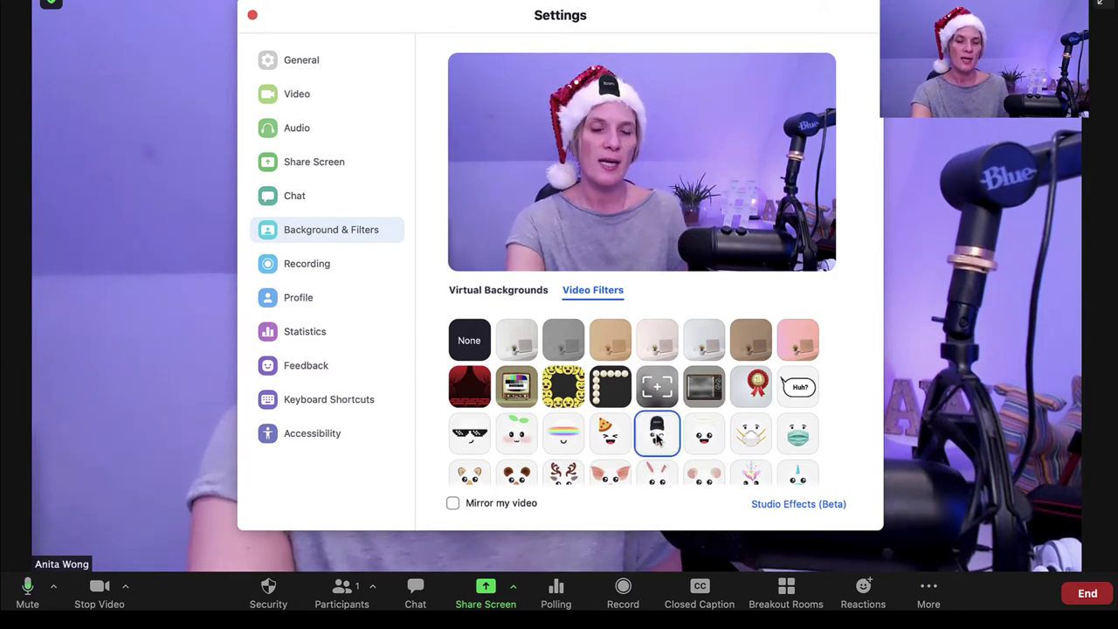
{"action": "left_click", "coordinate": [751, 441]}
{"action": "left_click", "coordinate": [798, 441]}
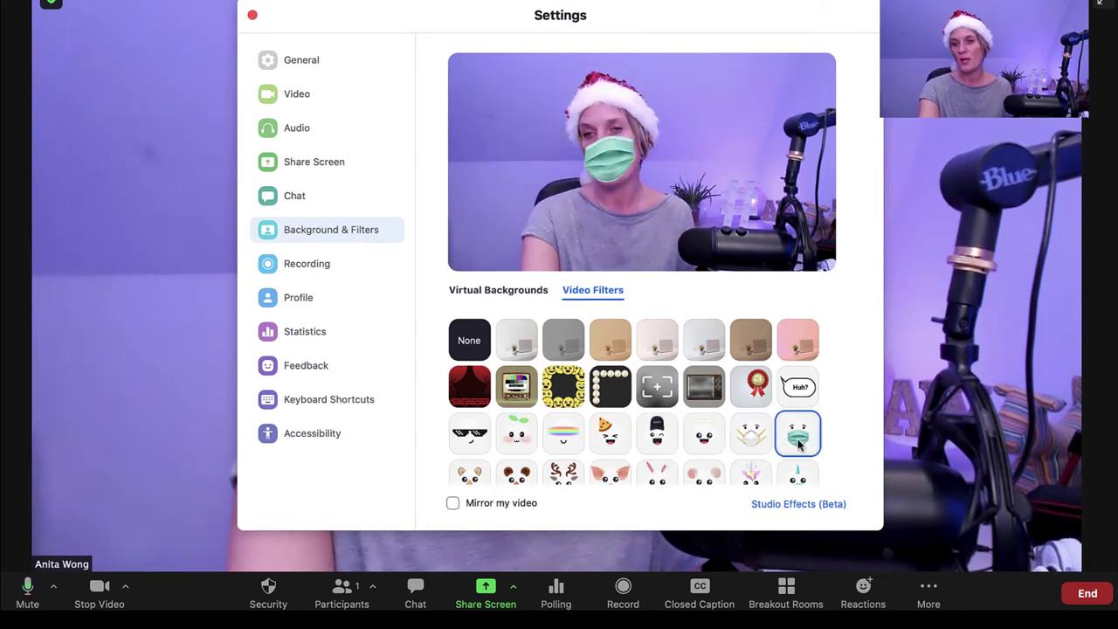
{"action": "scroll", "coordinate": [705, 474], "scroll_direction": "down", "scroll_amount": 3}
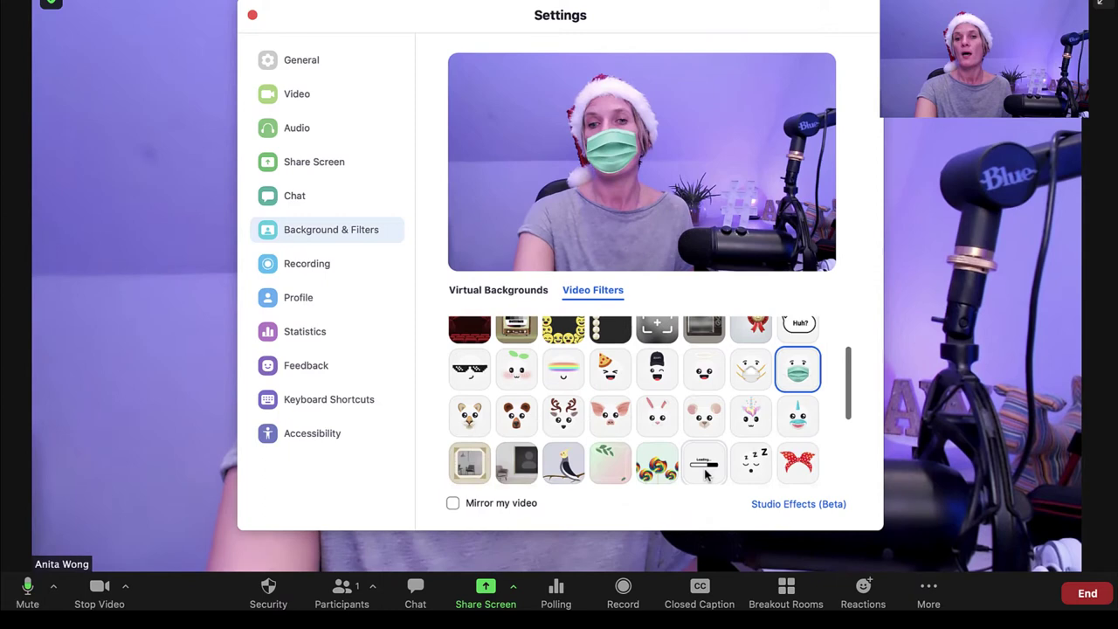
{"action": "left_click", "coordinate": [566, 417]}
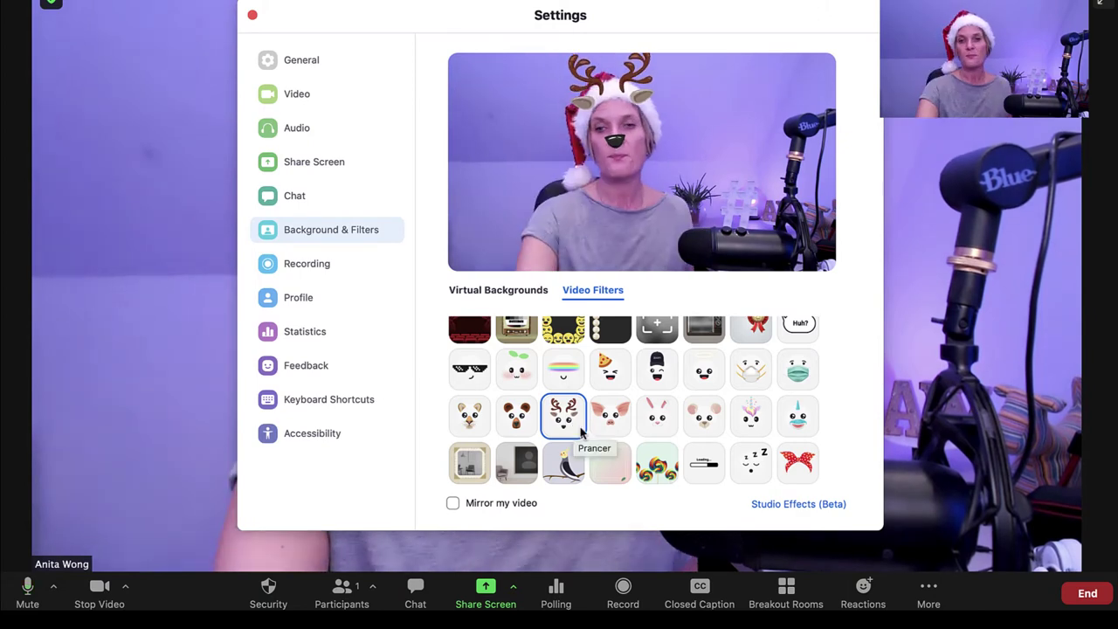
{"action": "scroll", "coordinate": [569, 421], "scroll_direction": "up", "scroll_amount": 3}
{"action": "left_click", "coordinate": [469, 341]}
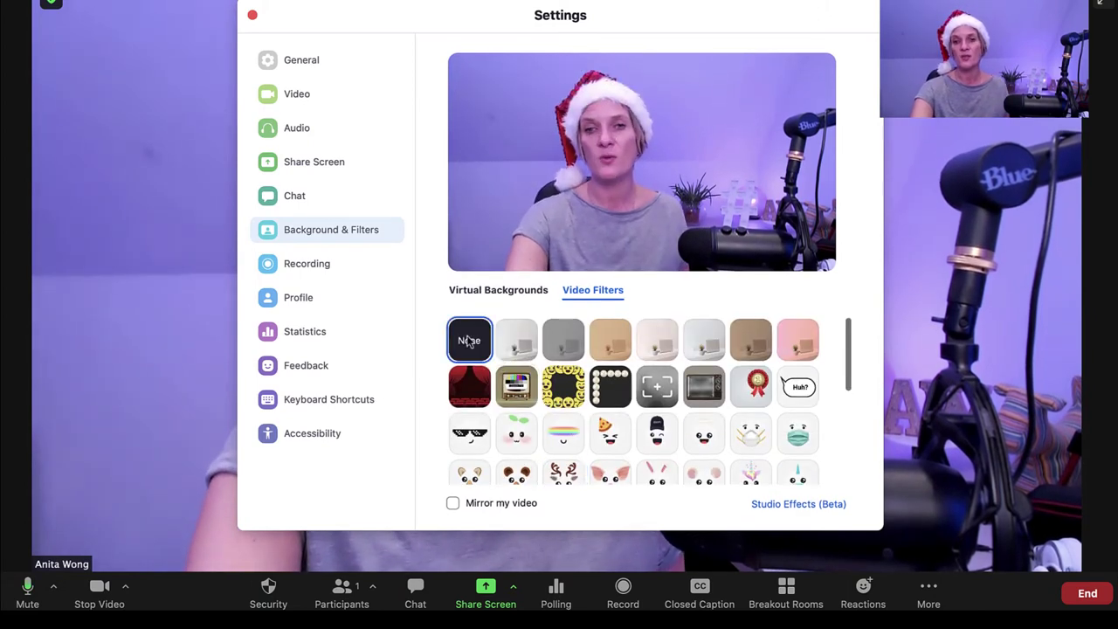
- Close the Settings window and show the Share Screen options (Desktop 1, Whiteboard, AirPlay)
{"action": "left_click", "coordinate": [253, 16]}
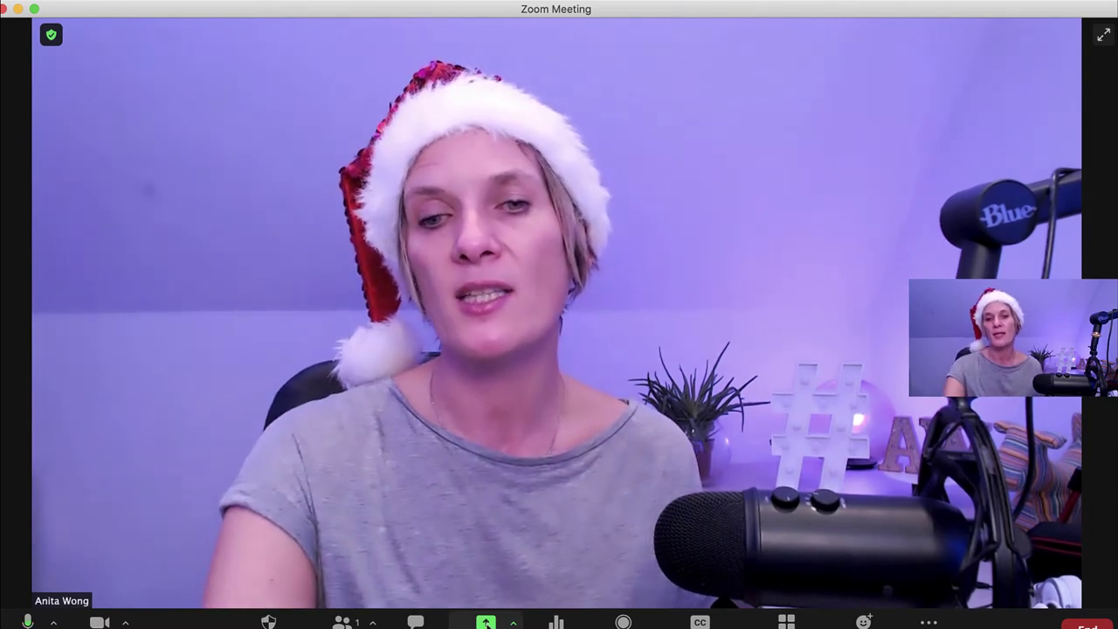
{"action": "left_click", "coordinate": [487, 623]}
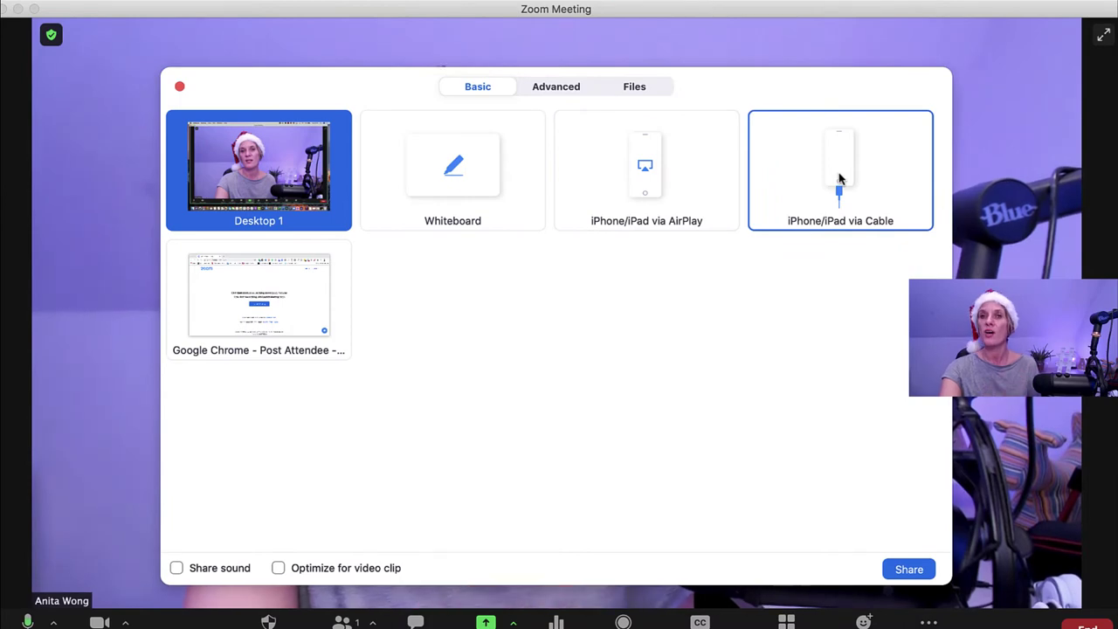
- Share the Google Chrome window showing the Zoom post-attendee page, then open a new tab in it
{"action": "left_click", "coordinate": [277, 314]}
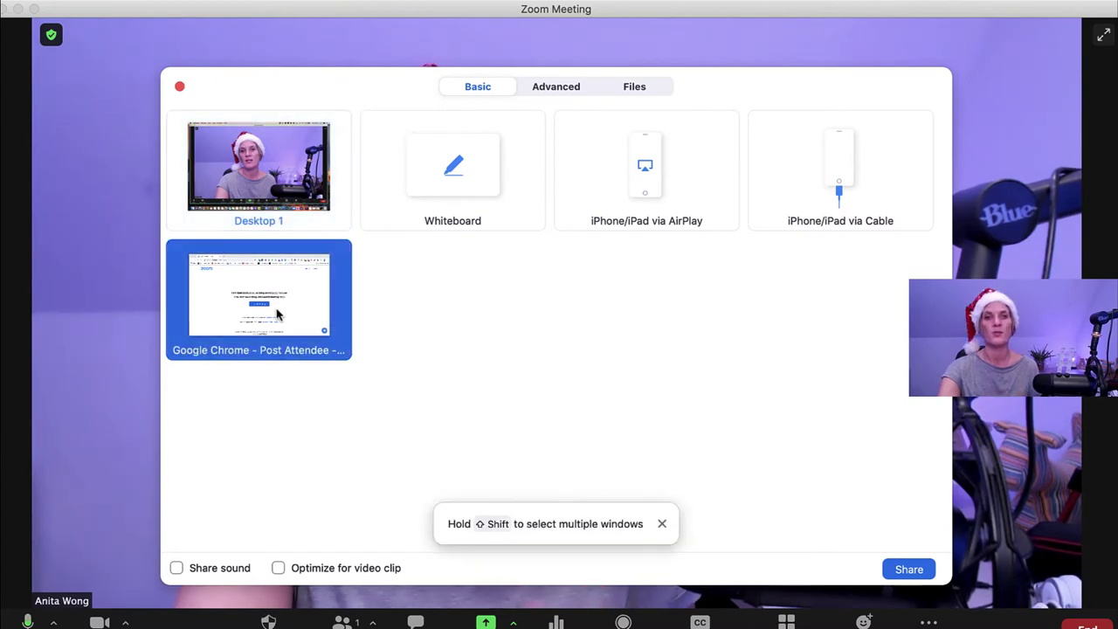
{"action": "left_click", "coordinate": [907, 569]}
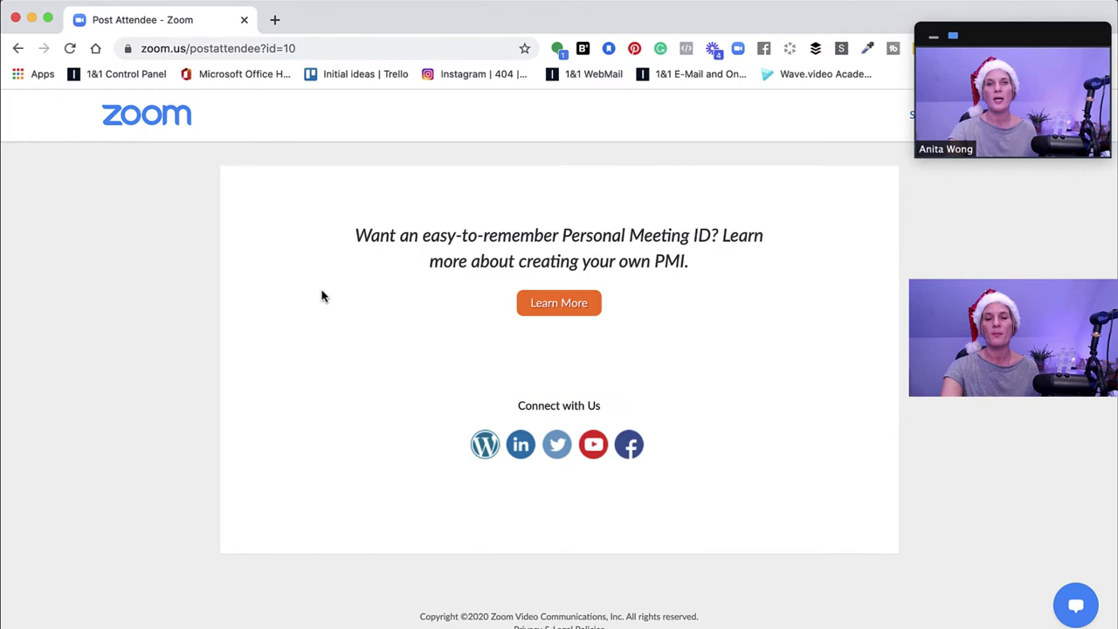
{"action": "left_click", "coordinate": [276, 20]}
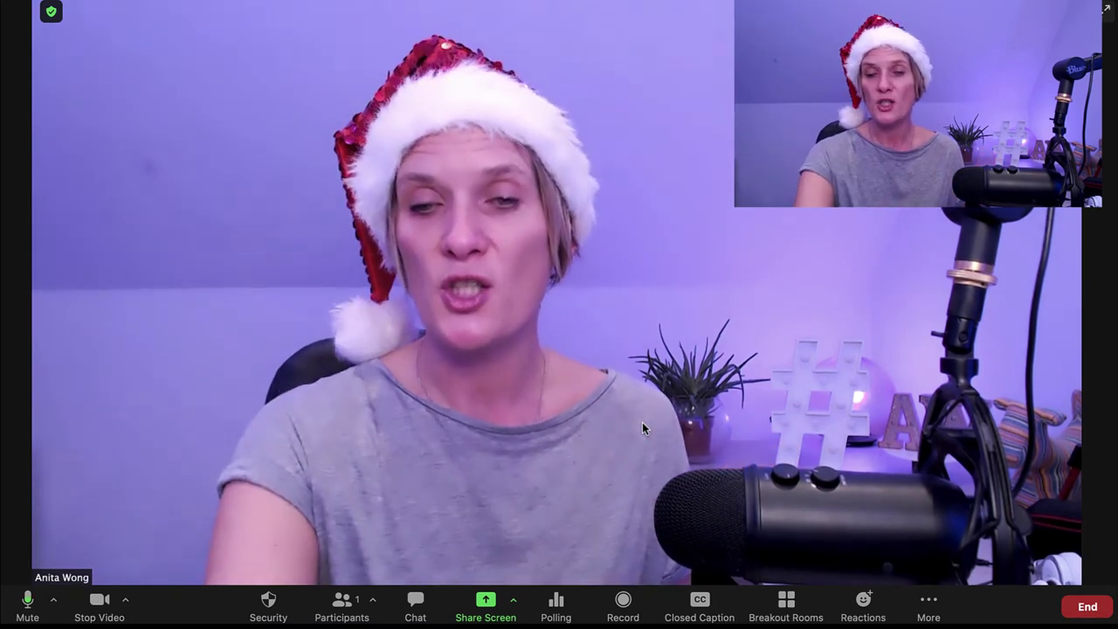
- Start a local recording on this computer, then pause, resume and stop it
{"action": "left_click", "coordinate": [623, 602]}
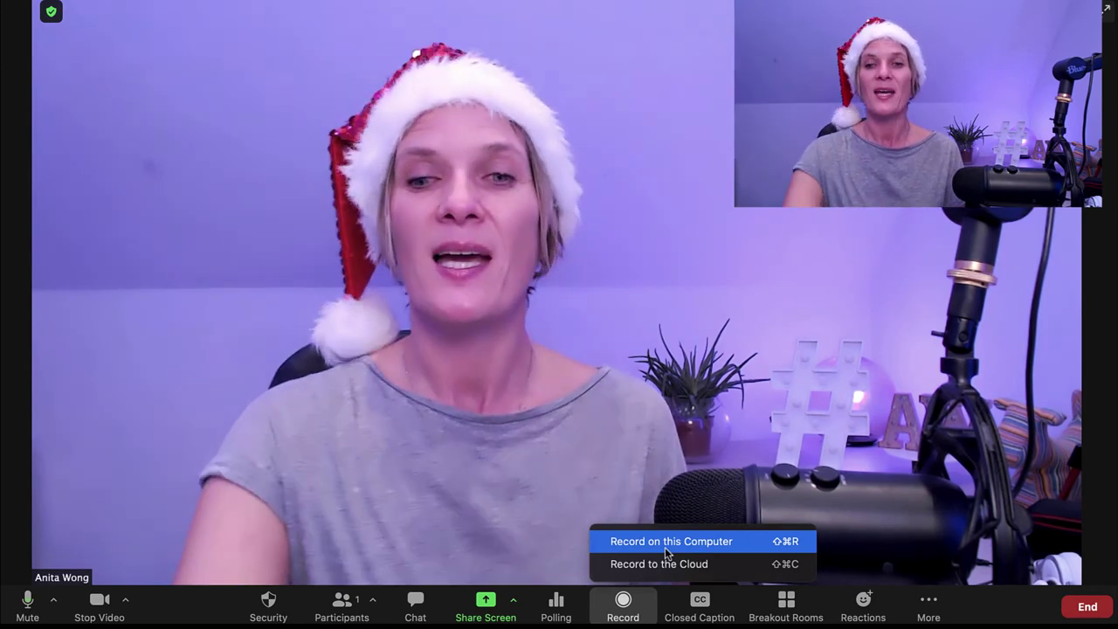
{"action": "left_click", "coordinate": [652, 544]}
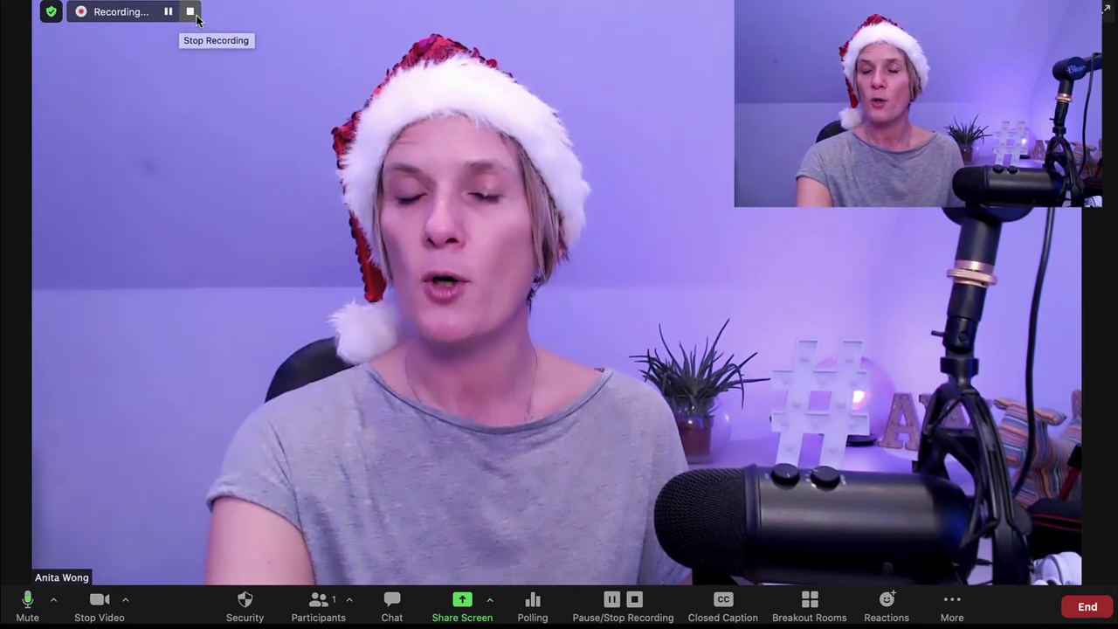
{"action": "left_click", "coordinate": [168, 12]}
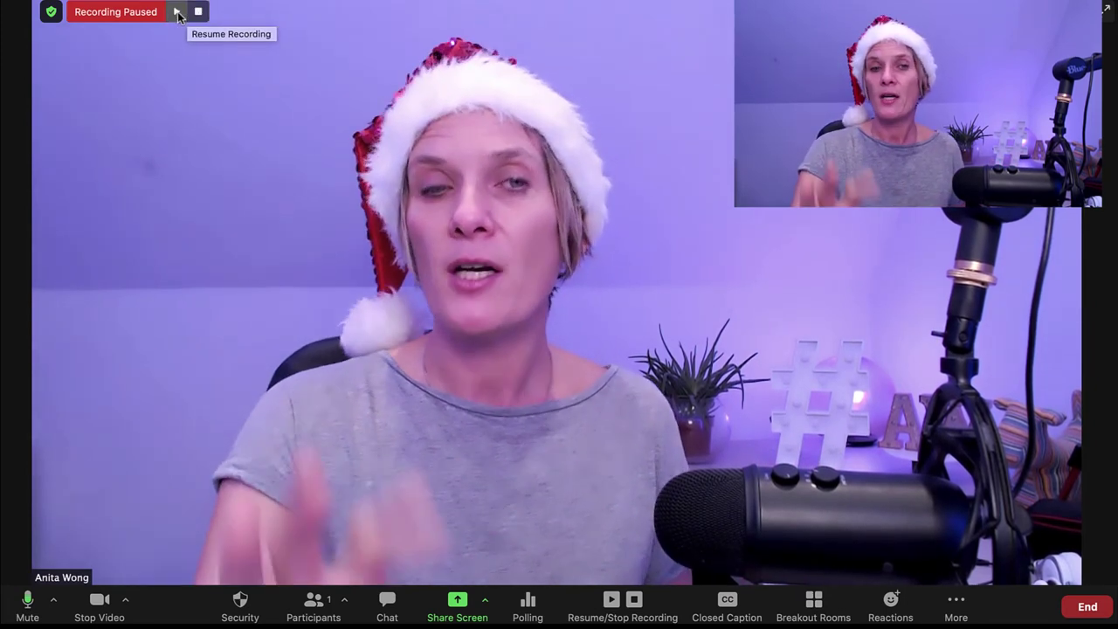
{"action": "left_click", "coordinate": [178, 13]}
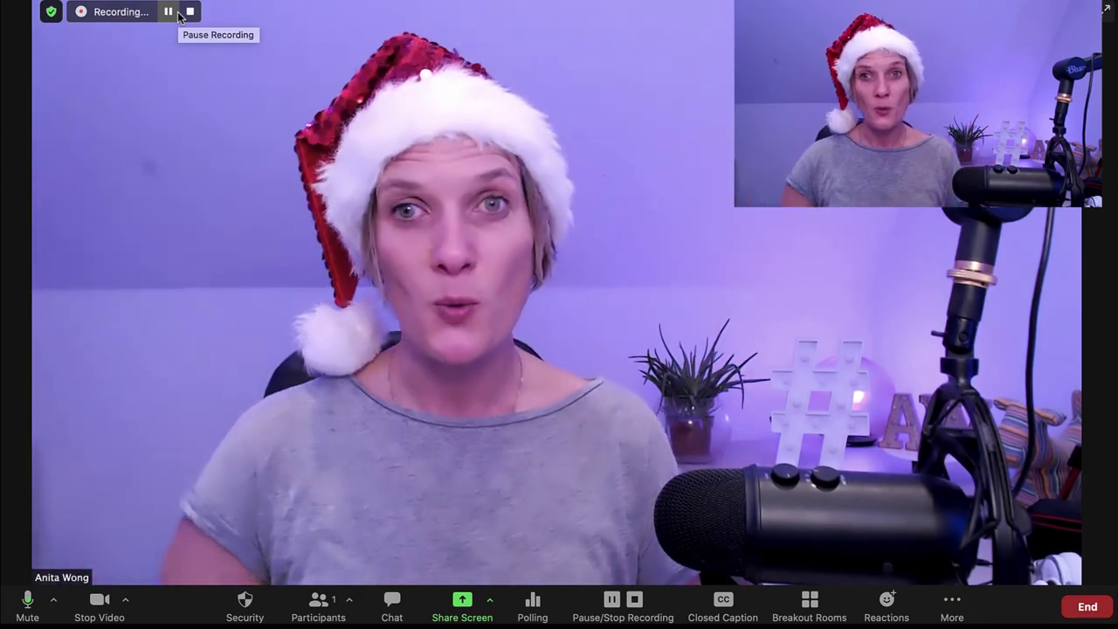
{"action": "left_click", "coordinate": [190, 11]}
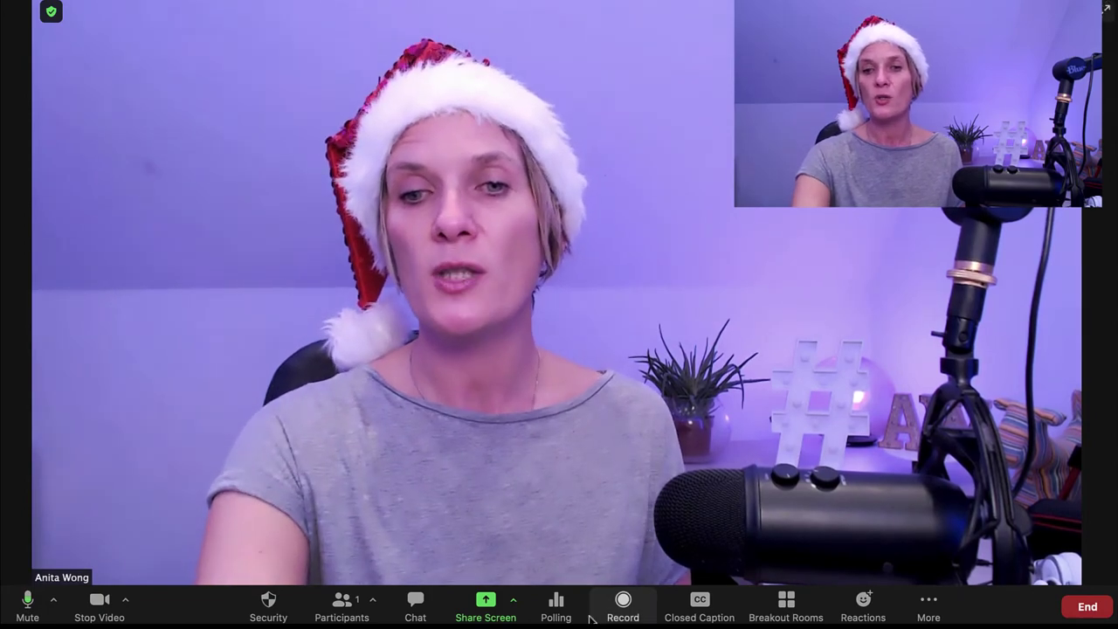
- Record the meeting on this computer again, then stop the new recording shortly after
{"action": "left_click", "coordinate": [623, 607]}
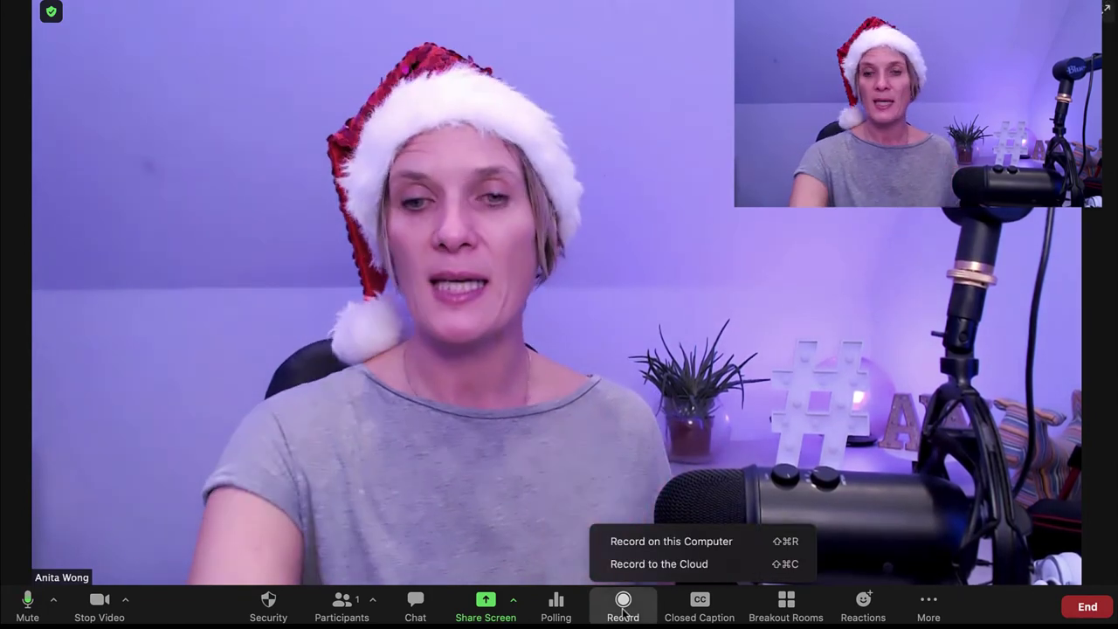
{"action": "left_click", "coordinate": [635, 547]}
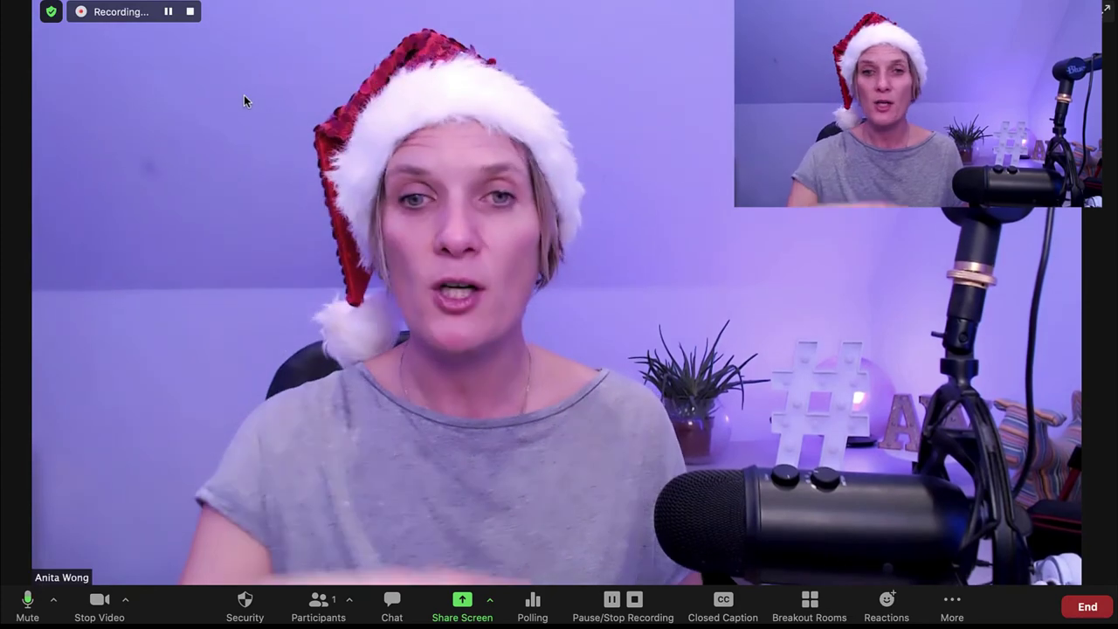
{"action": "left_click", "coordinate": [190, 12]}
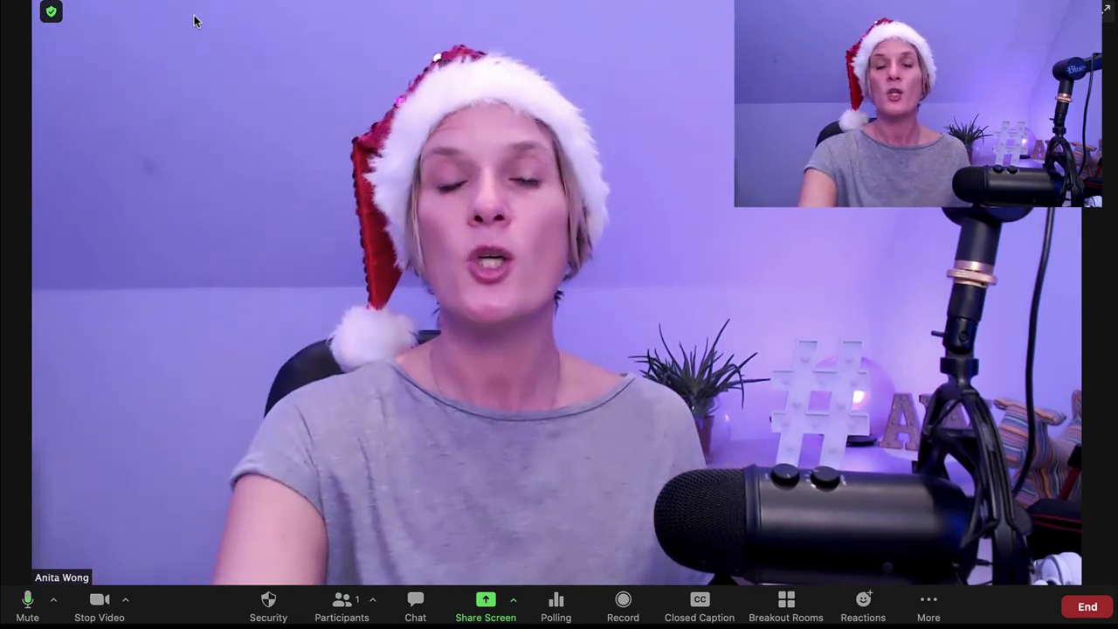
- End the meeting for all participants so the recording converts and its folder opens
{"action": "left_click", "coordinate": [1073, 611]}
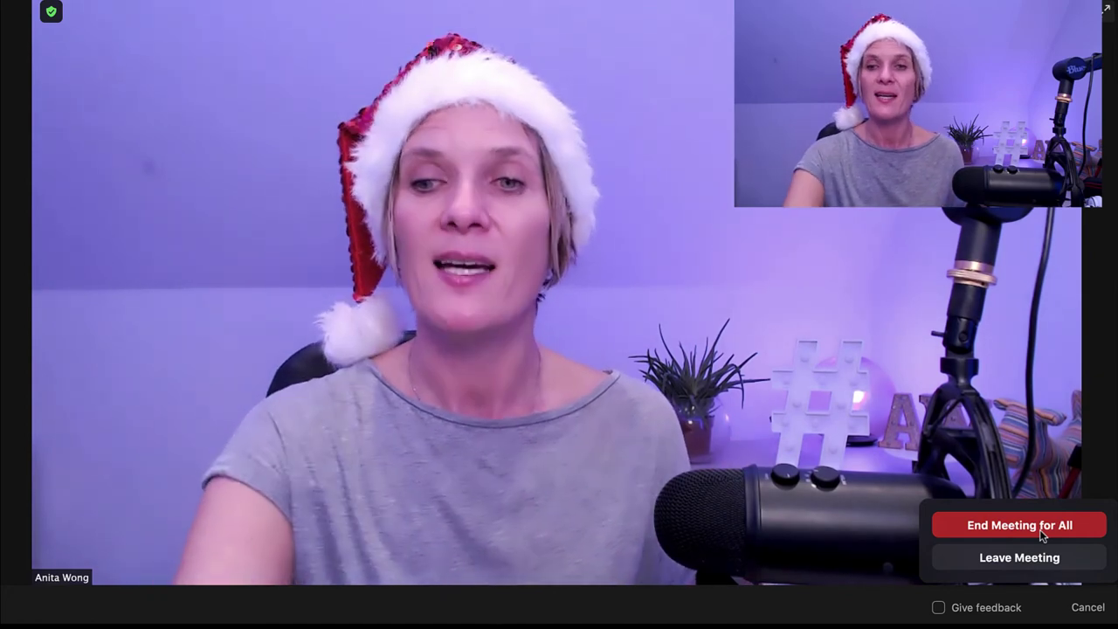
{"action": "left_click", "coordinate": [1040, 526]}
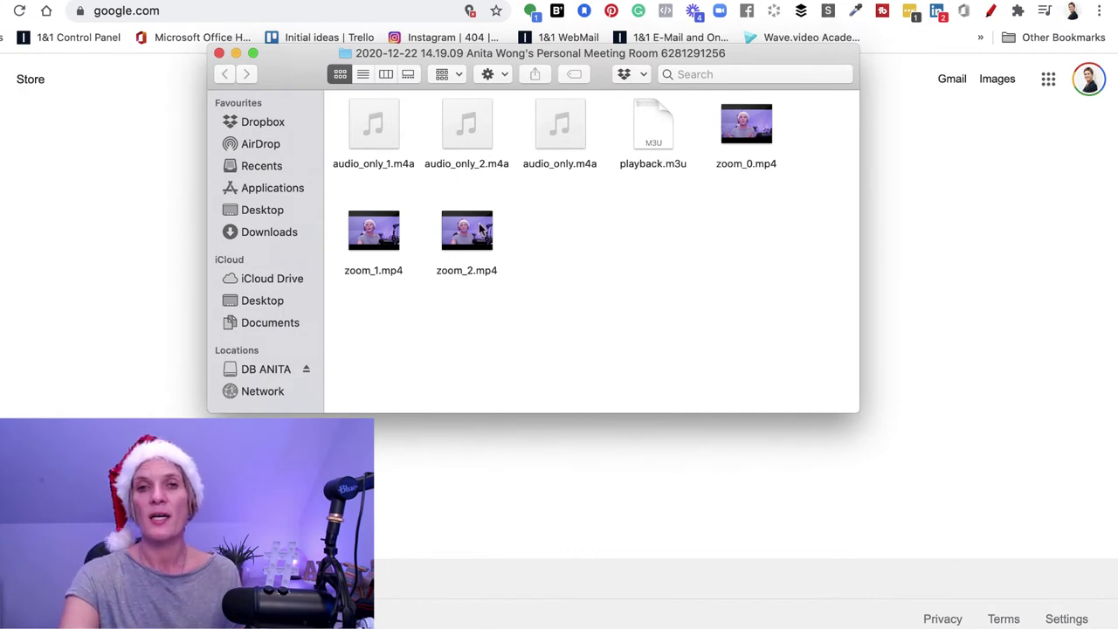
- Open zoom_1.mp4 from Finder, play it to 00:04, and show its rename details
{"action": "left_click", "coordinate": [376, 232]}
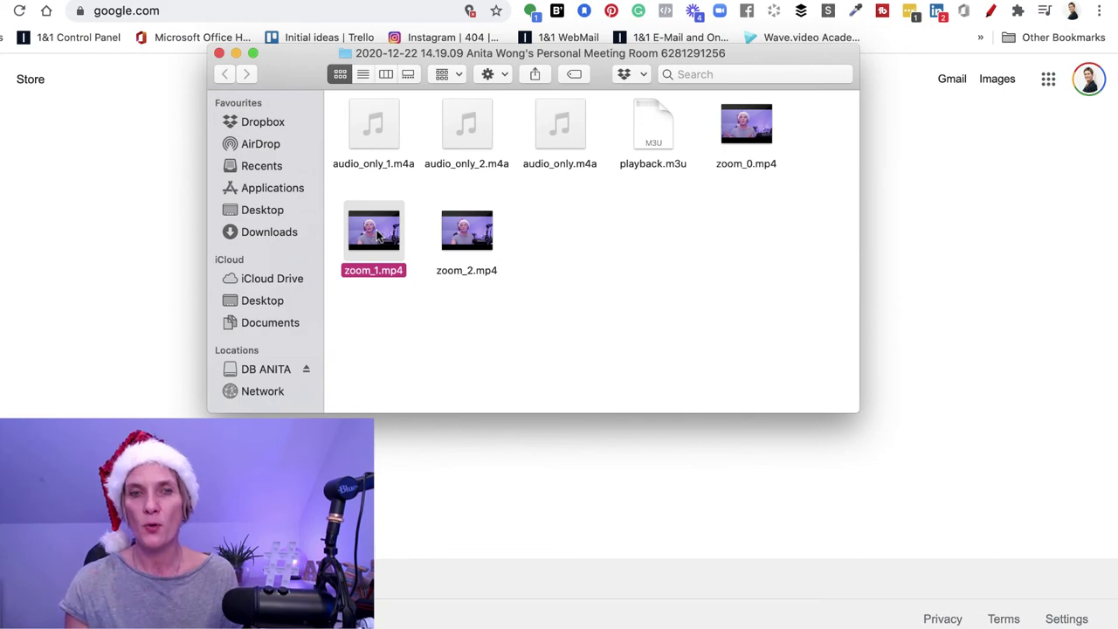
{"action": "double_click", "coordinate": [377, 232]}
{"action": "left_click", "coordinate": [554, 491]}
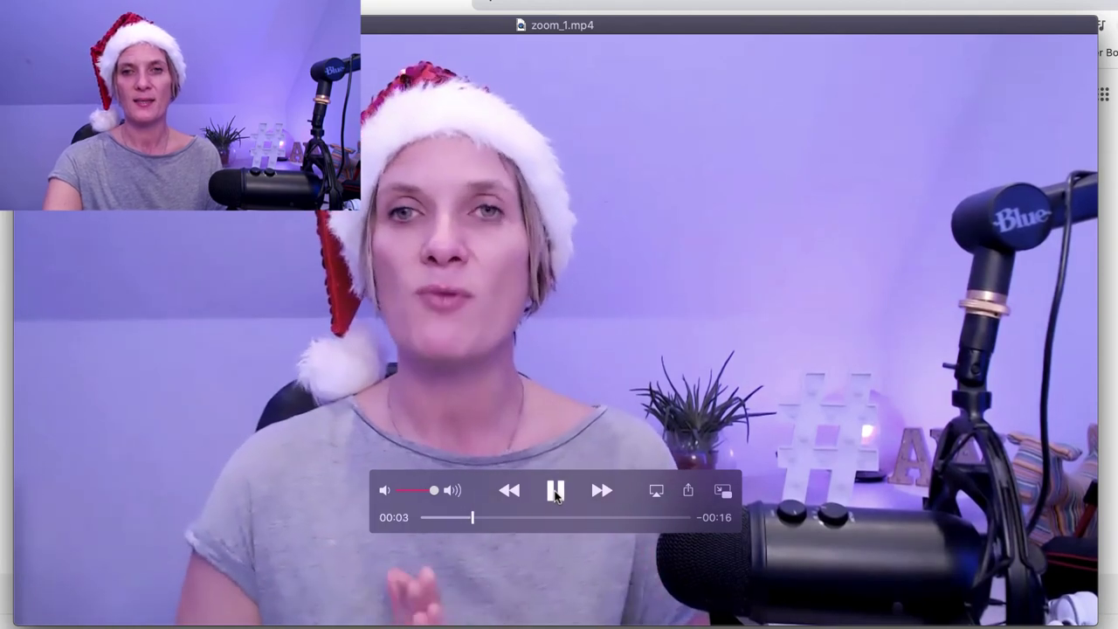
{"action": "left_click", "coordinate": [556, 492]}
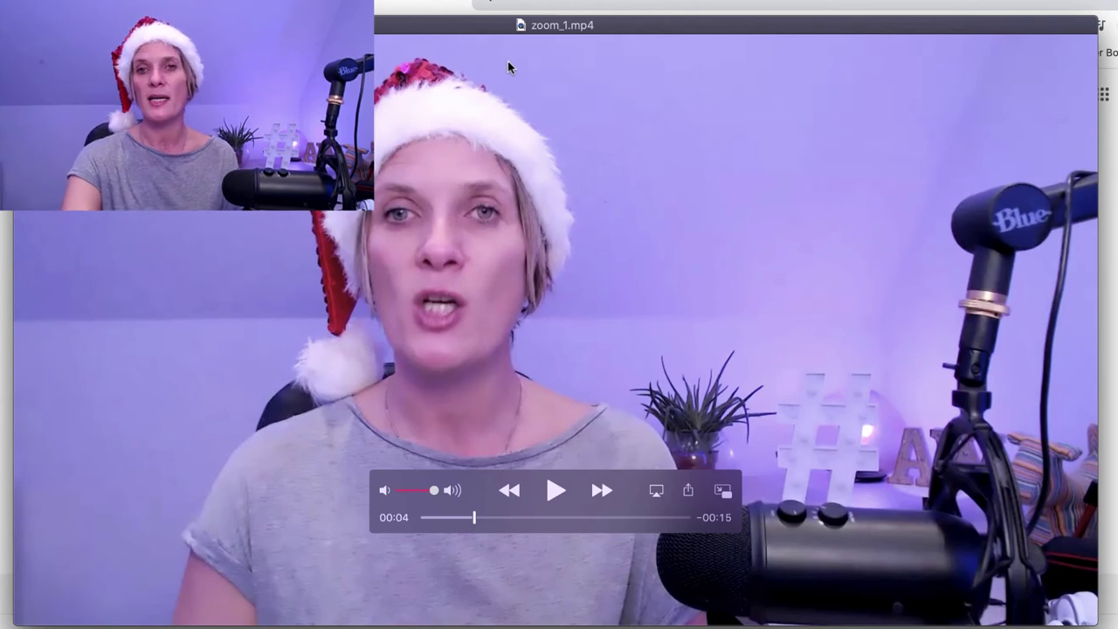
{"action": "left_click", "coordinate": [532, 28]}
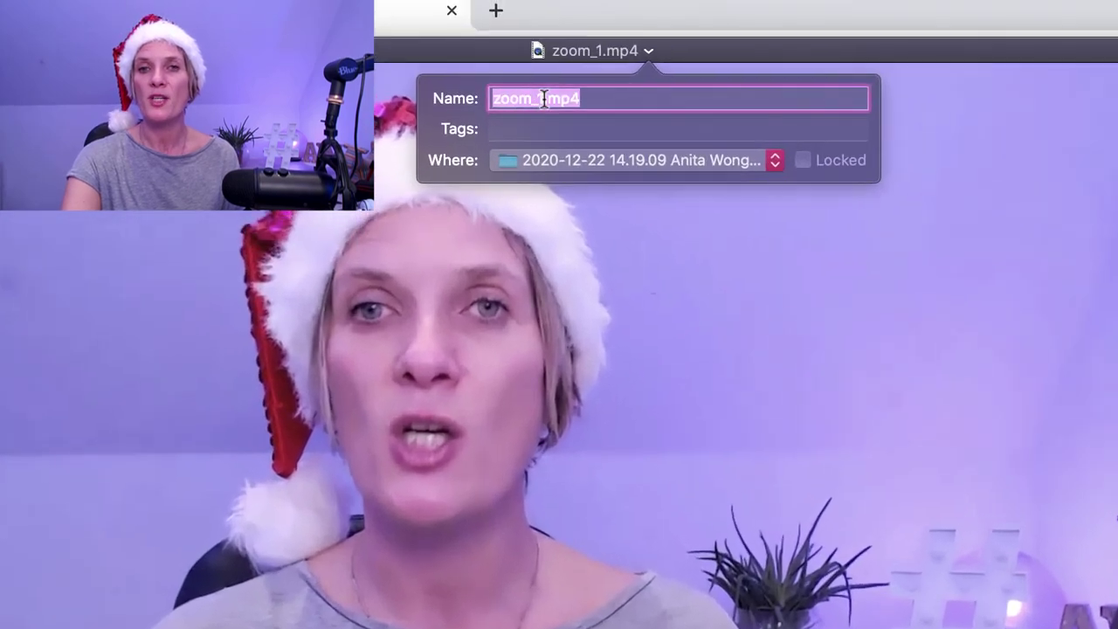
- Replace the name in the Name field with 'test' so the file becomes test.mp4
{"action": "left_click", "coordinate": [543, 99]}
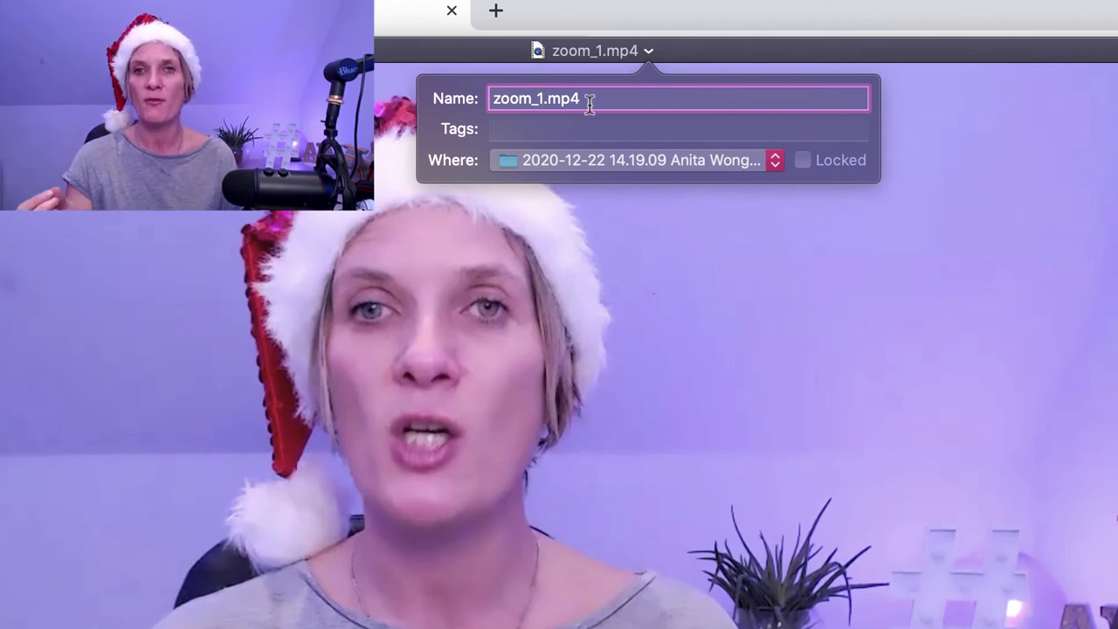
{"action": "key", "text": "BackSpace"}
{"action": "key", "text": "BackSpace"}
{"action": "key", "text": "BackSpace"}
{"action": "key", "text": "BackSpace"}
{"action": "key", "text": "BackSpace"}
{"action": "key", "text": "BackSpace"}
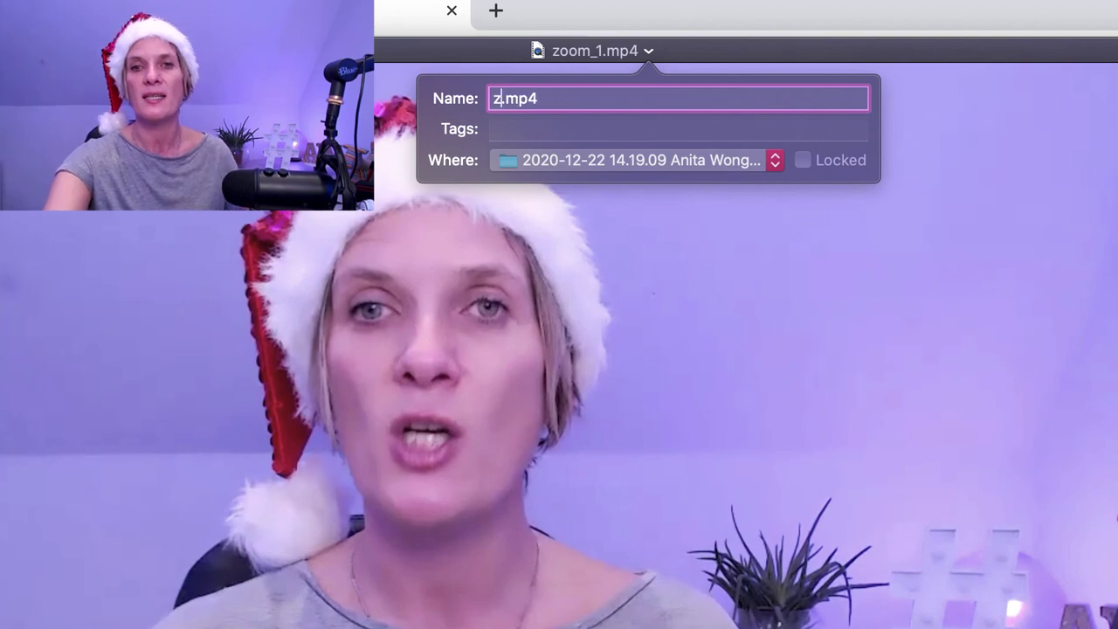
{"action": "type", "text": "test"}
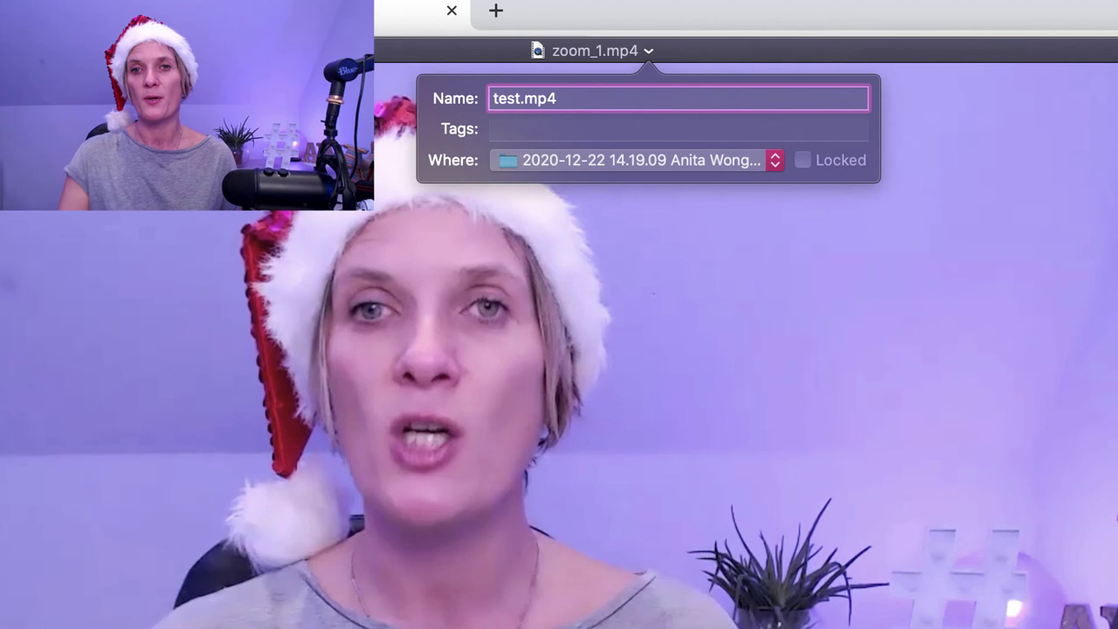
{"action": "key", "text": "Return"}
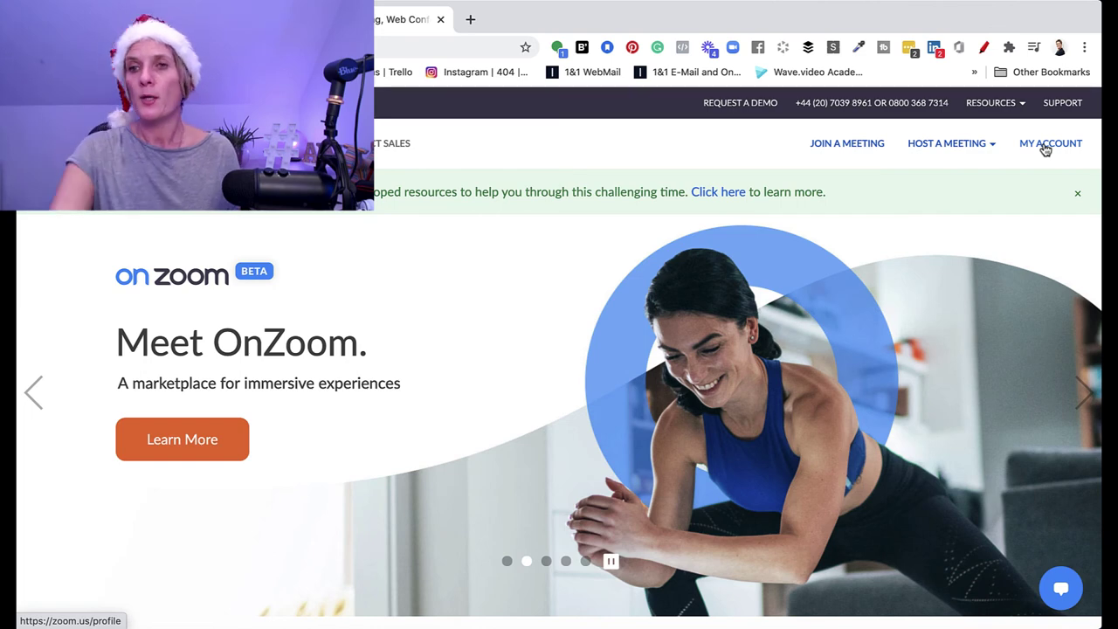
- On zoom.us, reveal the HOST A MEETING menu with video on, video off and screen share only options
{"action": "mouse_move", "coordinate": [987, 144]}
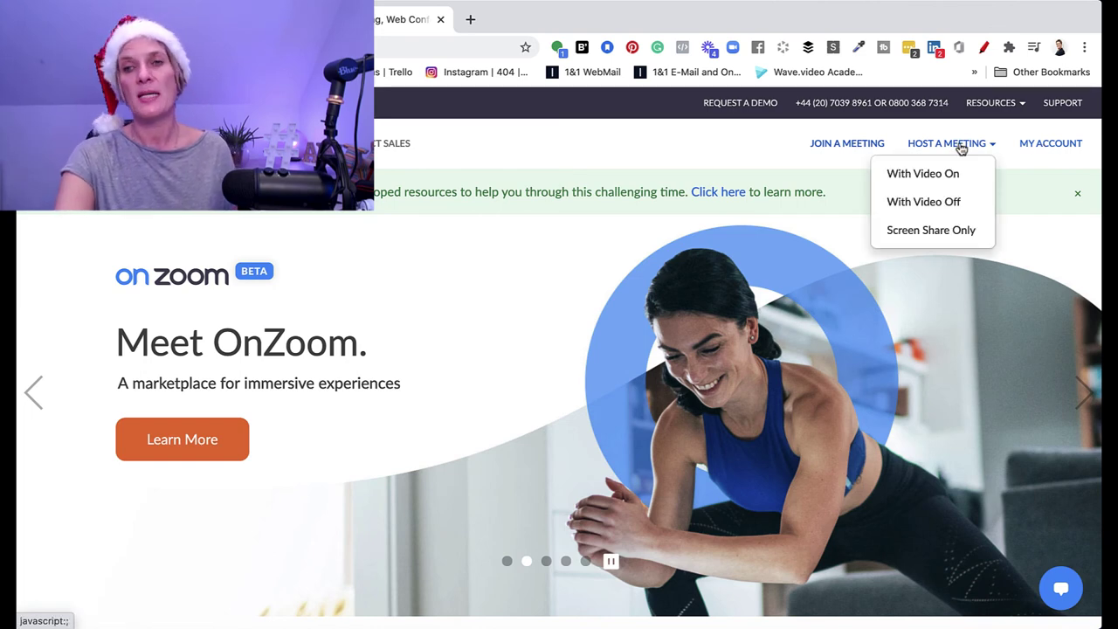